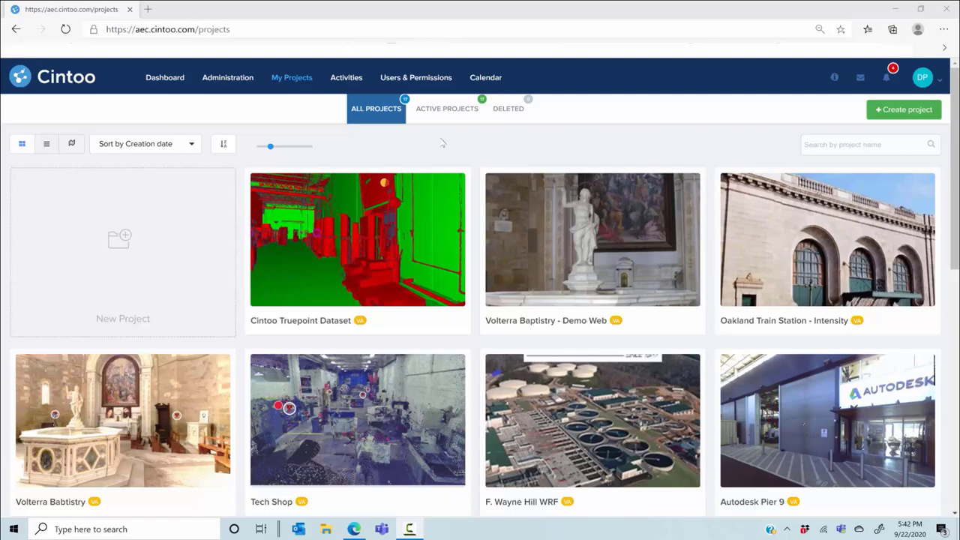
Step: Look through all projects in the grid, list and map views, and return to the grid view
{"action": "scroll", "coordinate": [425, 265], "scroll_direction": "down", "scroll_amount": 5}
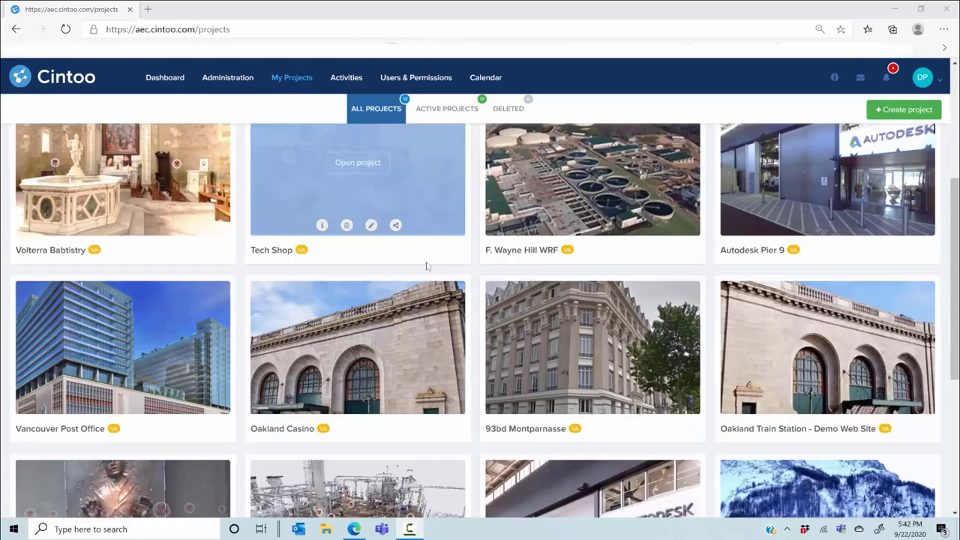
{"action": "scroll", "coordinate": [428, 225], "scroll_direction": "up", "scroll_amount": 5}
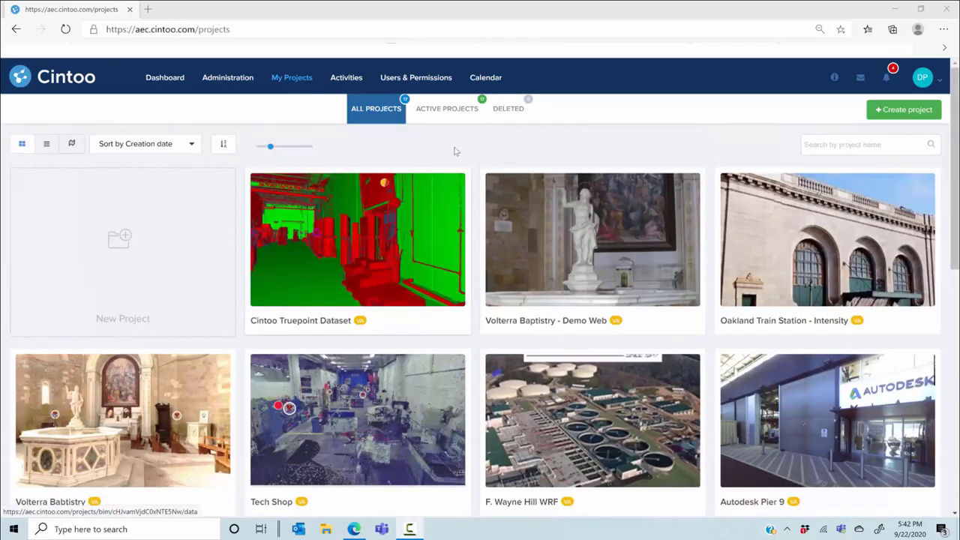
{"action": "left_click", "coordinate": [46, 146]}
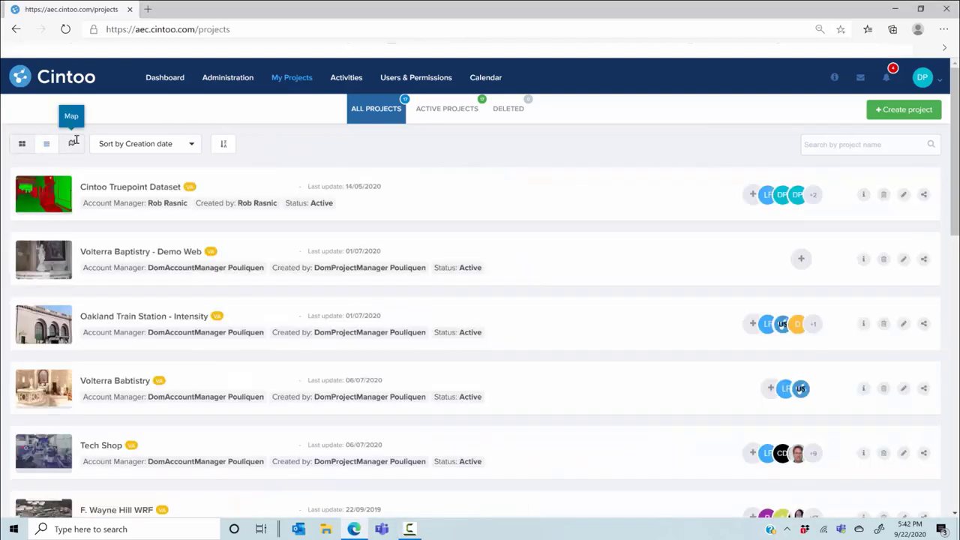
{"action": "left_click", "coordinate": [71, 142]}
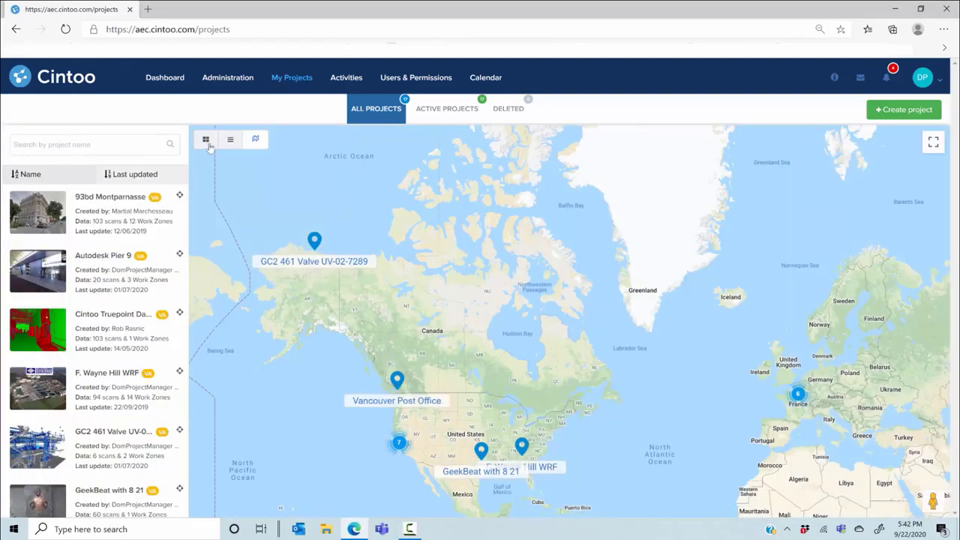
{"action": "left_click", "coordinate": [205, 140]}
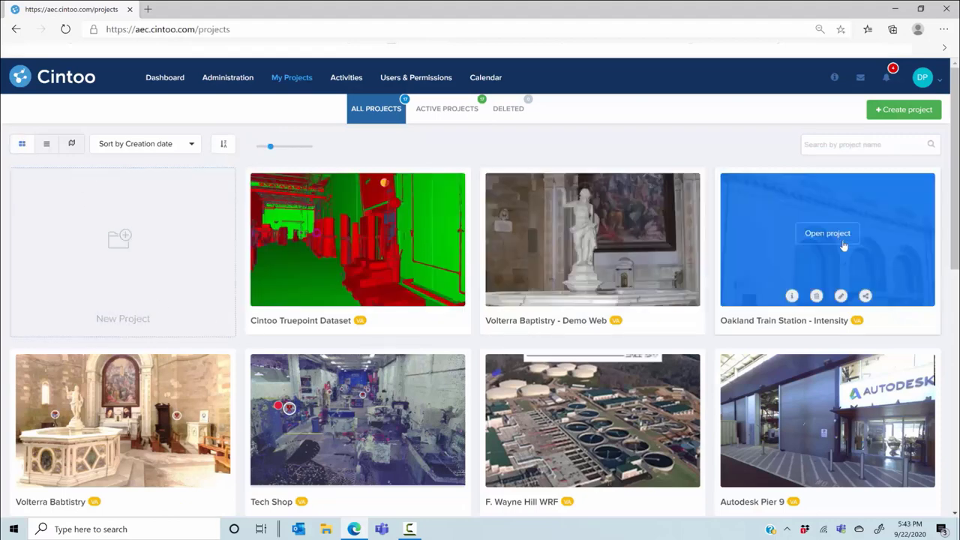
Step: Open the Oakland Train Station - Intensity project and browse the scans in its Source Scans work zone
{"action": "left_click", "coordinate": [825, 234]}
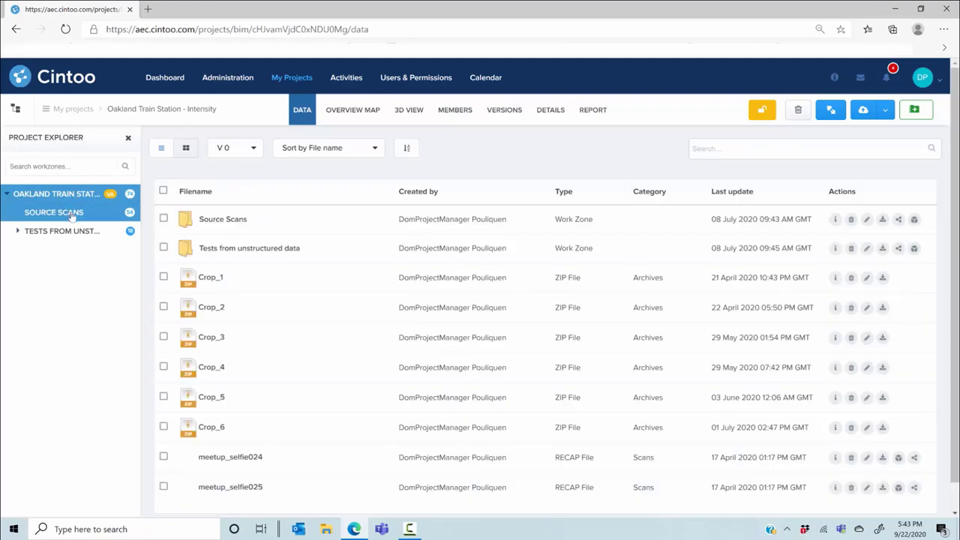
{"action": "left_click", "coordinate": [62, 212]}
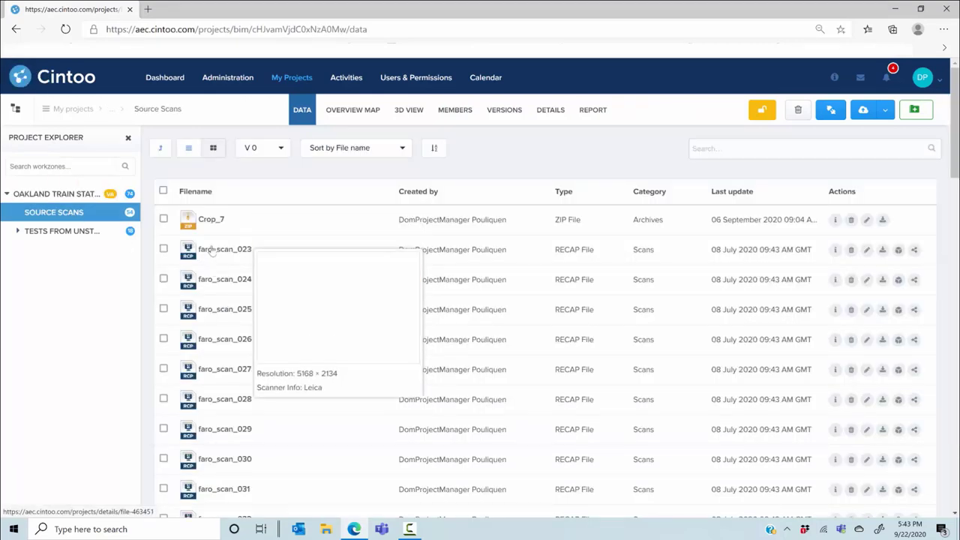
{"action": "scroll", "coordinate": [223, 364], "scroll_direction": "down", "scroll_amount": 6}
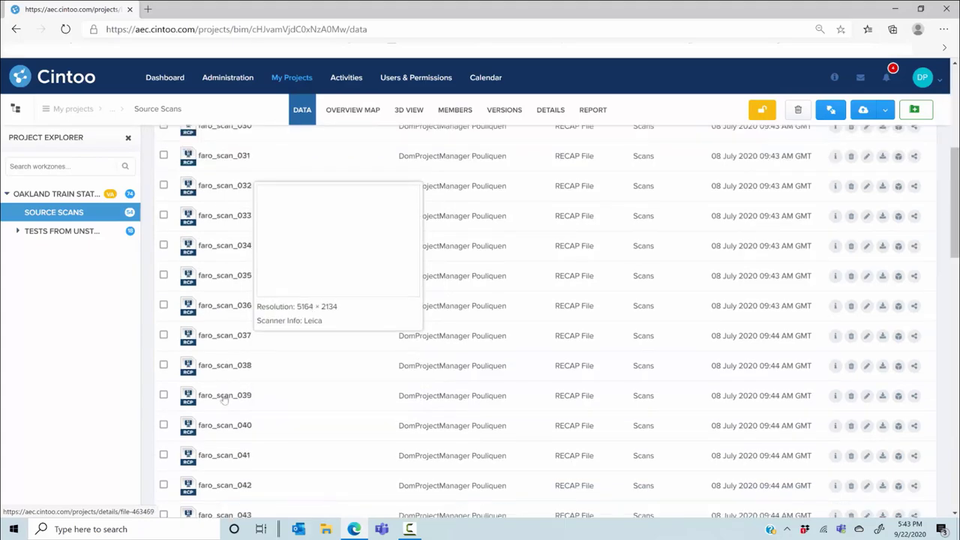
{"action": "scroll", "coordinate": [223, 363], "scroll_direction": "down", "scroll_amount": 10}
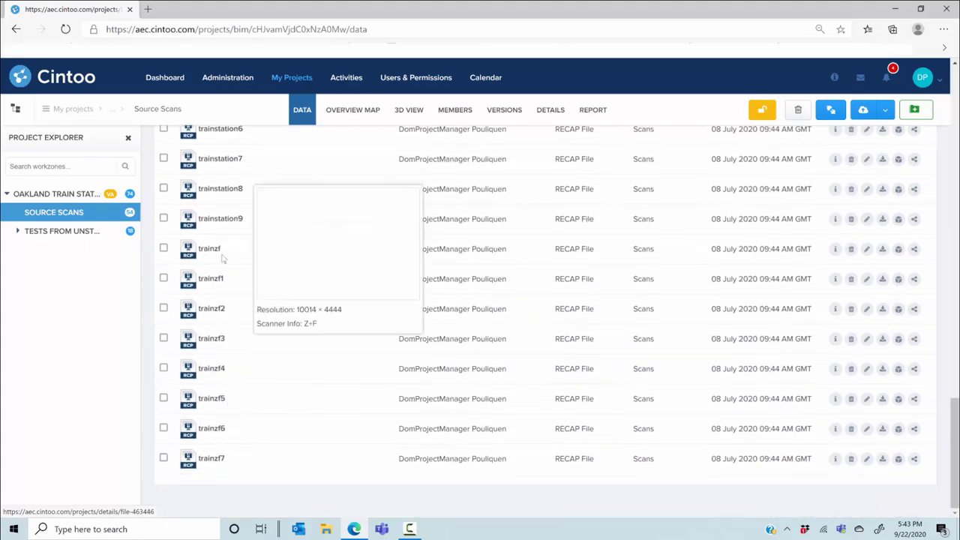
Step: Check the full-size panorama of the trainzf scan and open that scan in the 3D view
{"action": "left_click", "coordinate": [214, 252]}
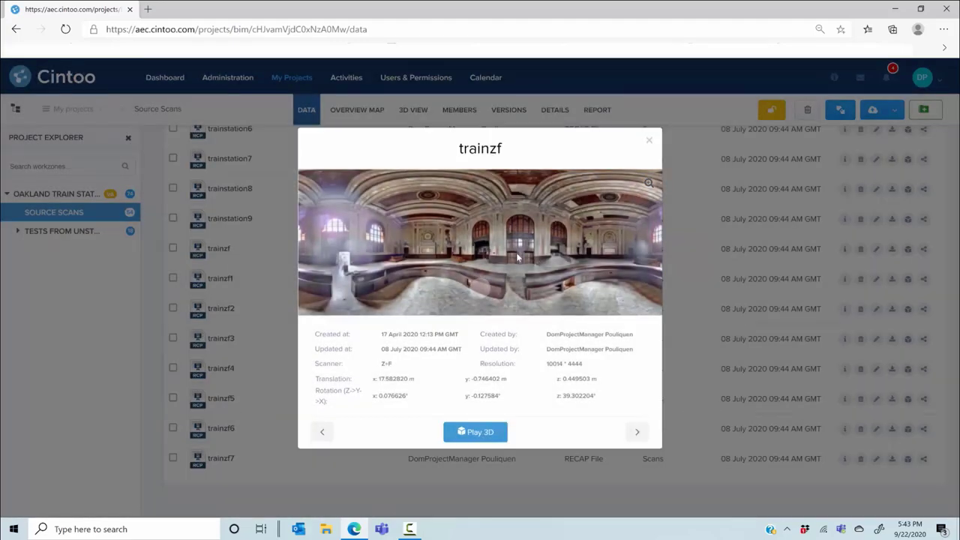
{"action": "left_click", "coordinate": [517, 255]}
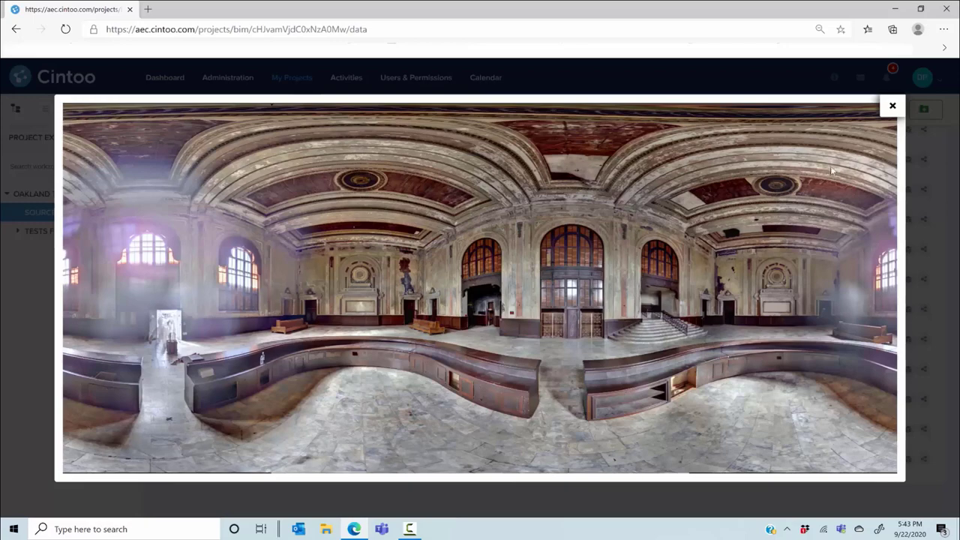
{"action": "key", "text": "Escape"}
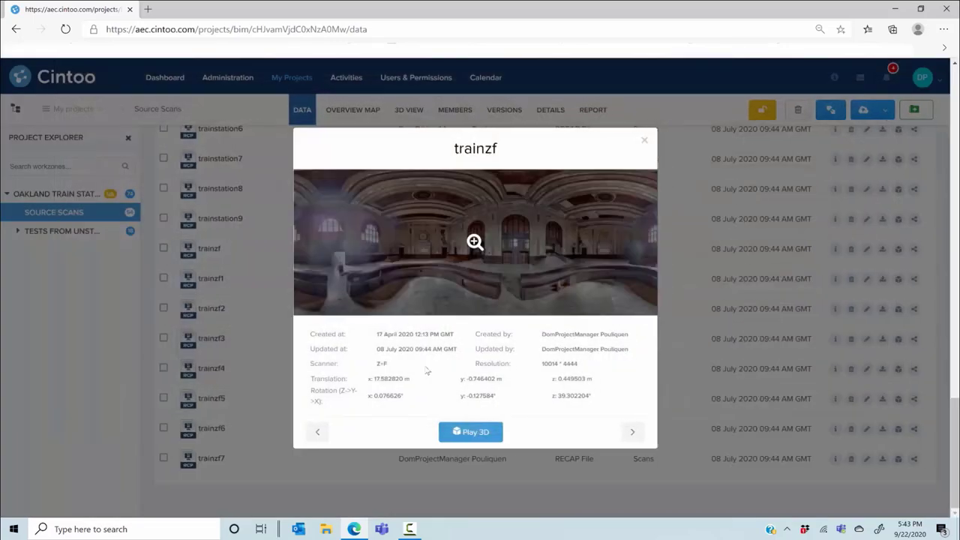
{"action": "left_click", "coordinate": [481, 433]}
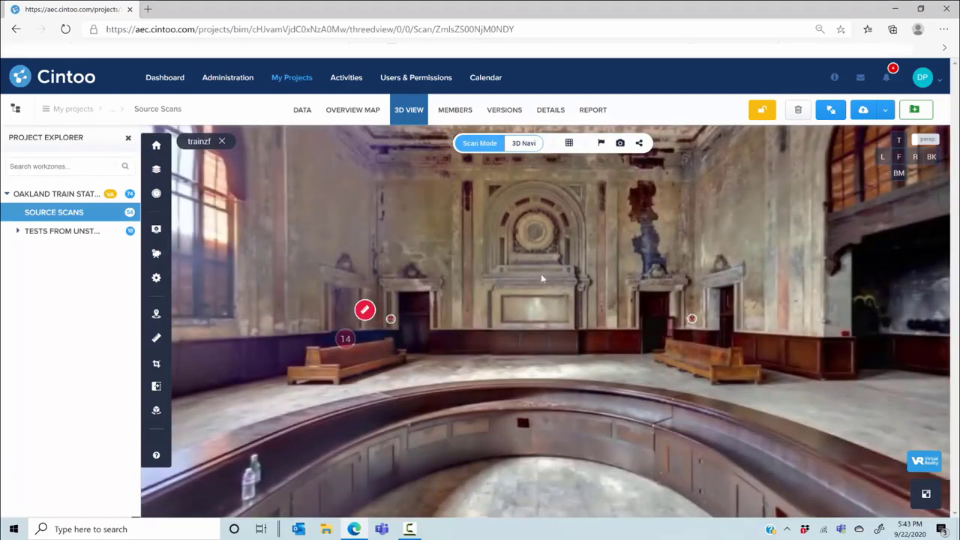
Step: Switch the trainzf scan to the 3D Surface display and inspect the relief around the tall arched windows
{"action": "left_click_drag", "start_coordinate": [541, 274], "coordinate": [441, 312]}
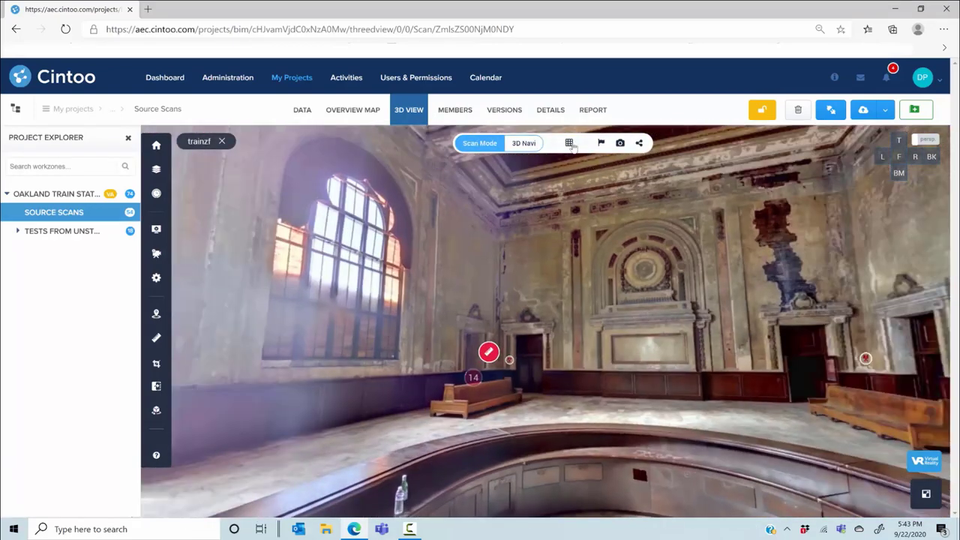
{"action": "left_click", "coordinate": [569, 143]}
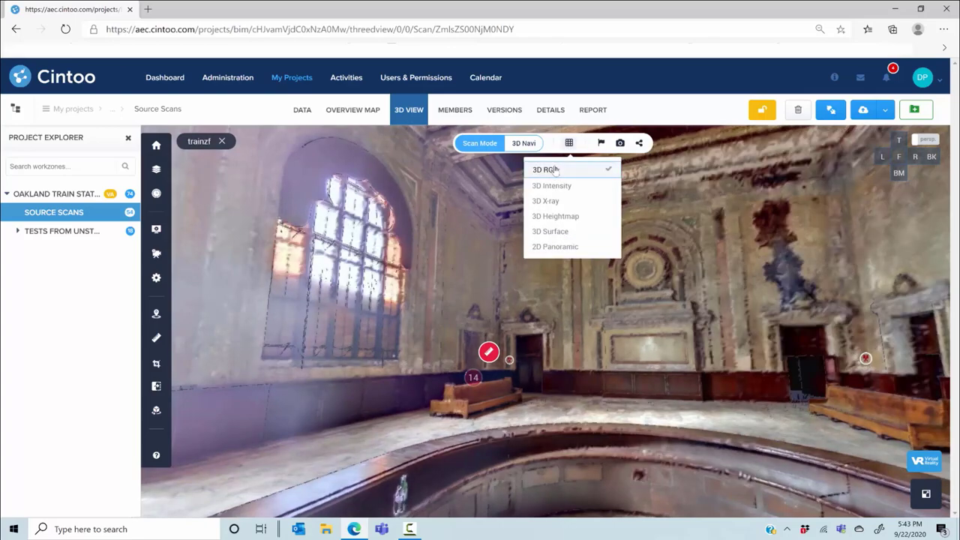
{"action": "left_click_drag", "start_coordinate": [630, 368], "coordinate": [630, 223]}
{"action": "left_click", "coordinate": [569, 143]}
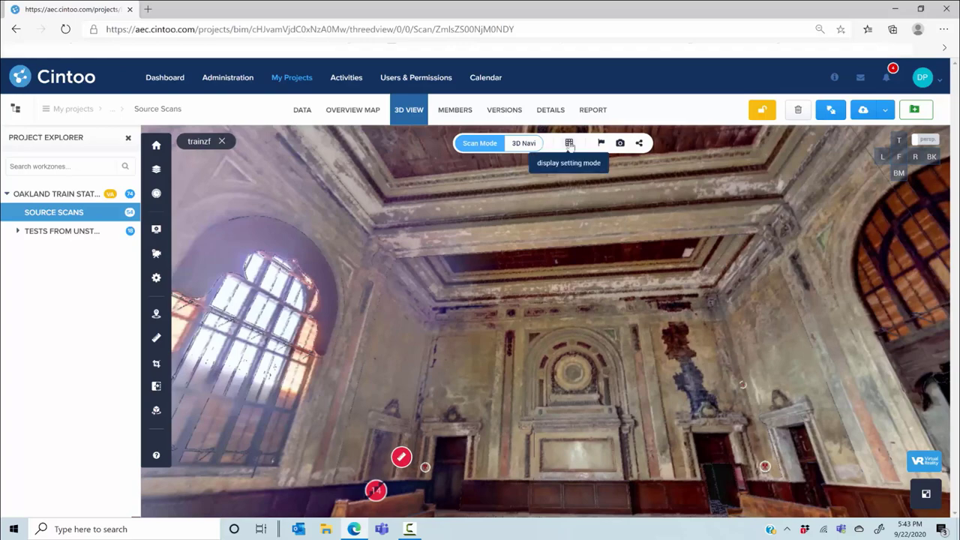
{"action": "left_click", "coordinate": [569, 143]}
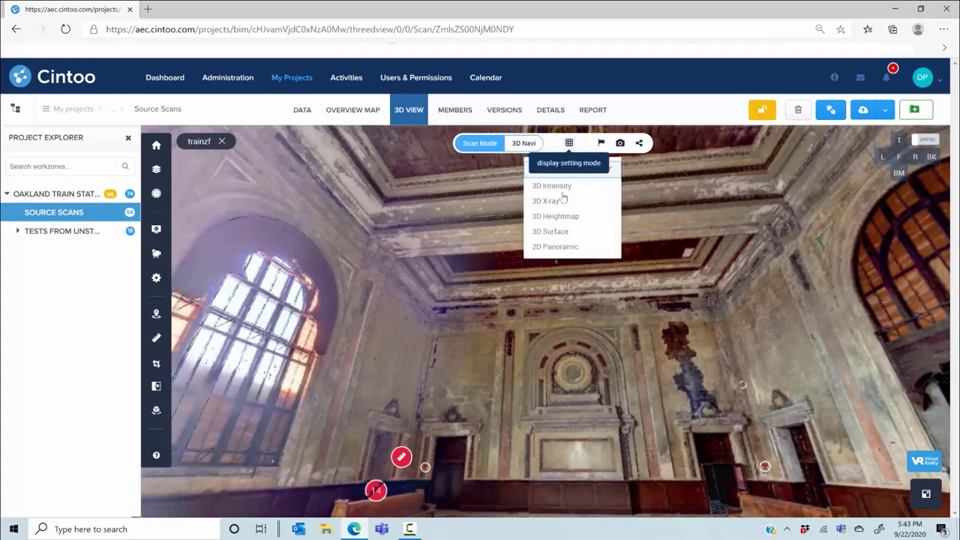
{"action": "left_click", "coordinate": [555, 232]}
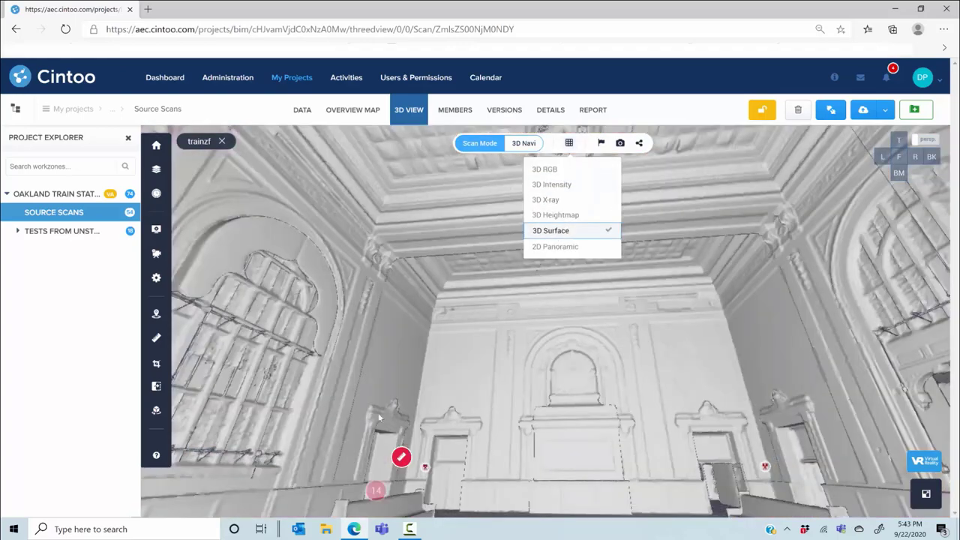
{"action": "left_click_drag", "start_coordinate": [379, 418], "coordinate": [476, 341]}
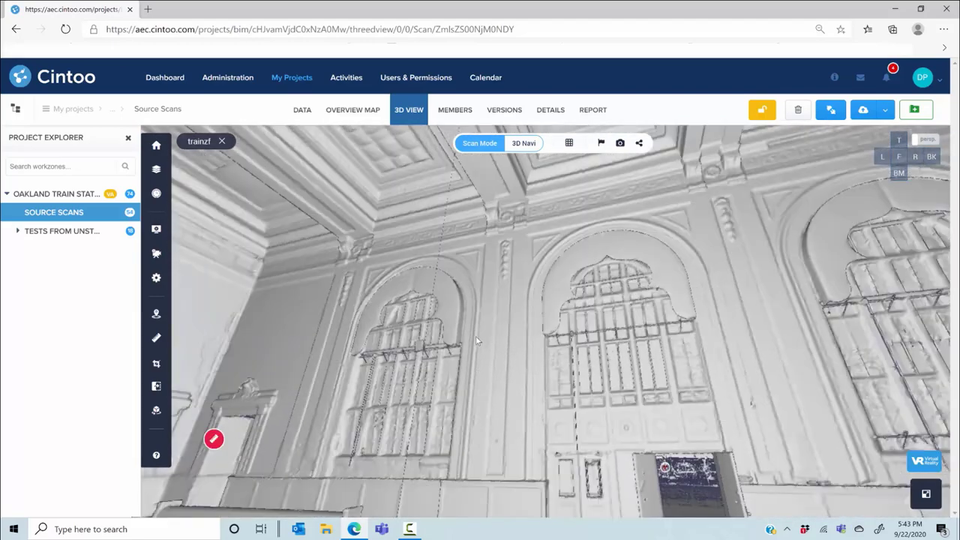
{"action": "scroll", "coordinate": [476, 341], "scroll_direction": "up", "scroll_amount": 5}
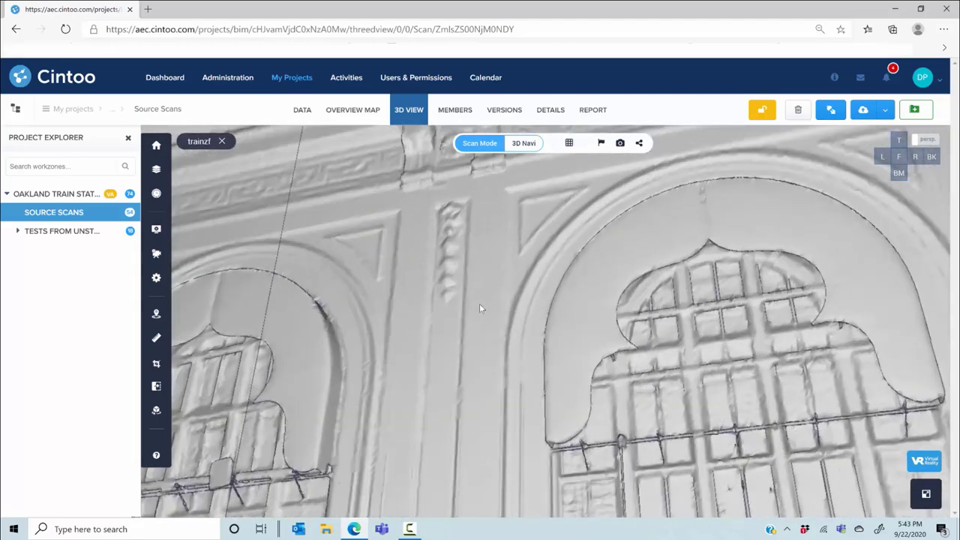
{"action": "scroll", "coordinate": [480, 308], "scroll_direction": "up", "scroll_amount": 2}
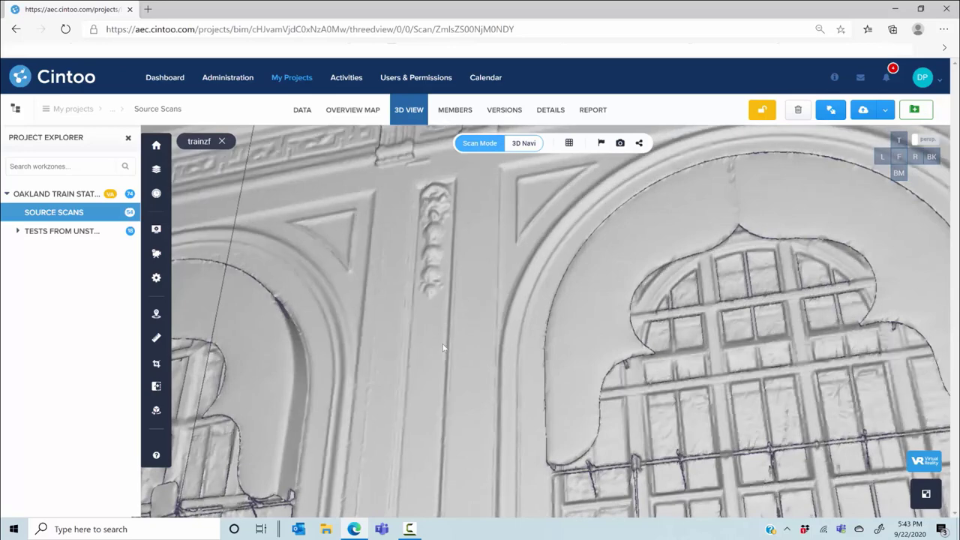
Step: Compare the arched window wall in 3D RGB and 2D Panoramic display, and return to 3D Surface to examine its mouldings
{"action": "left_click", "coordinate": [569, 143]}
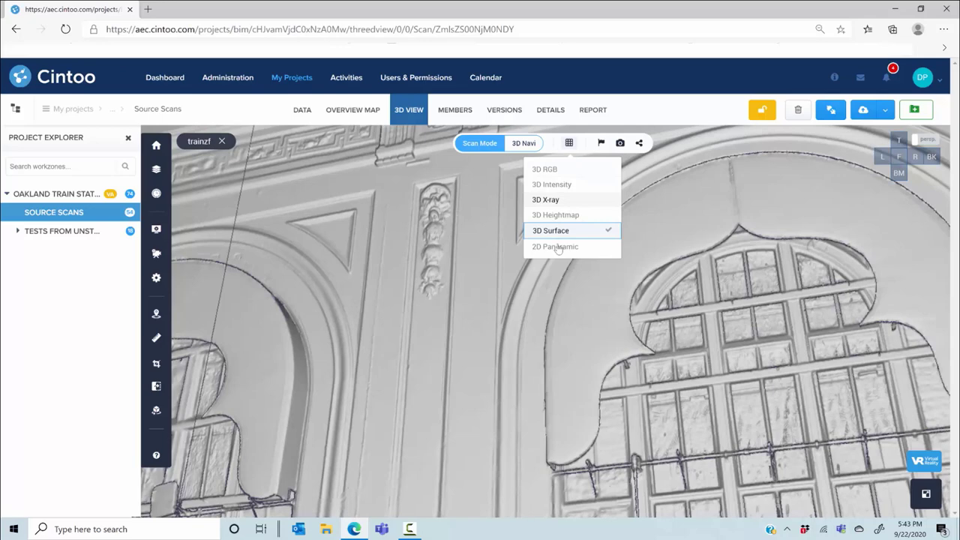
{"action": "left_click", "coordinate": [555, 171]}
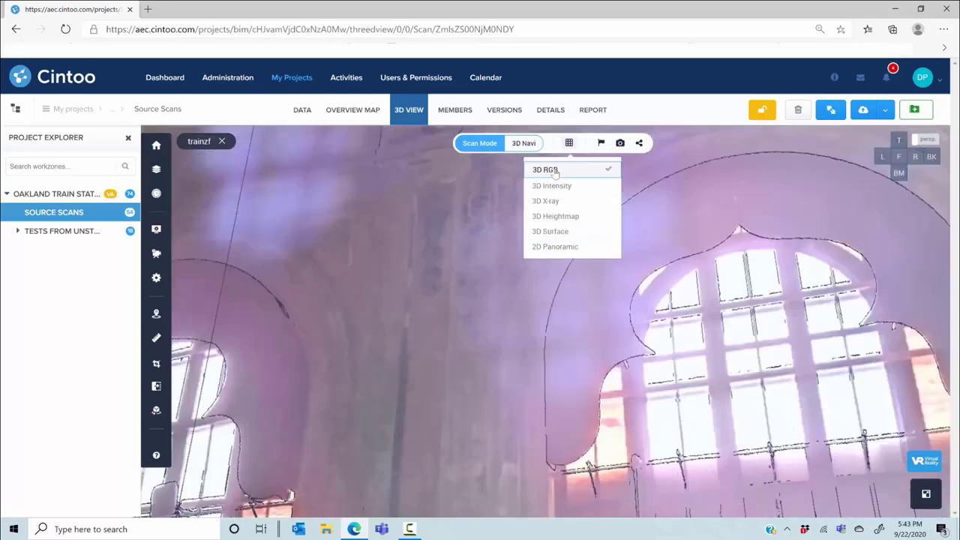
{"action": "left_click", "coordinate": [557, 247]}
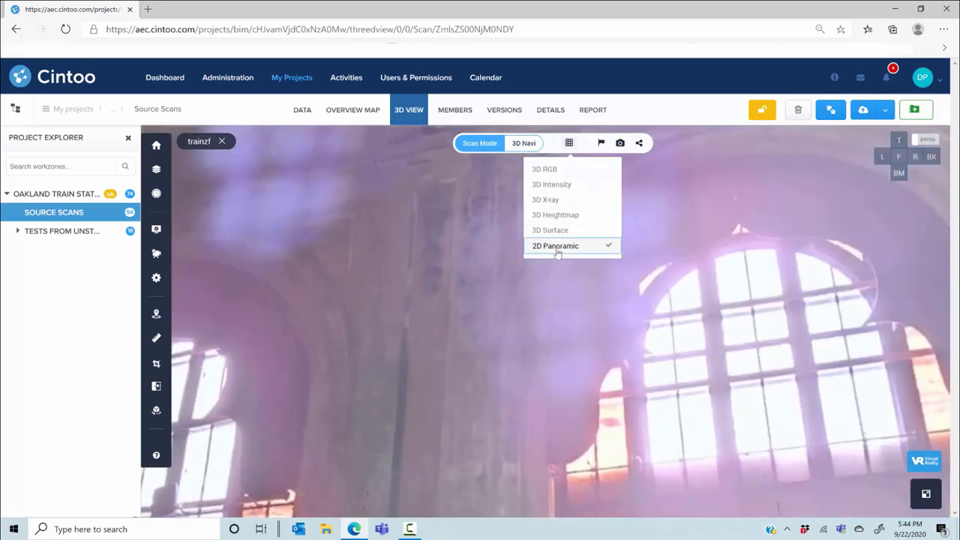
{"action": "left_click", "coordinate": [556, 232]}
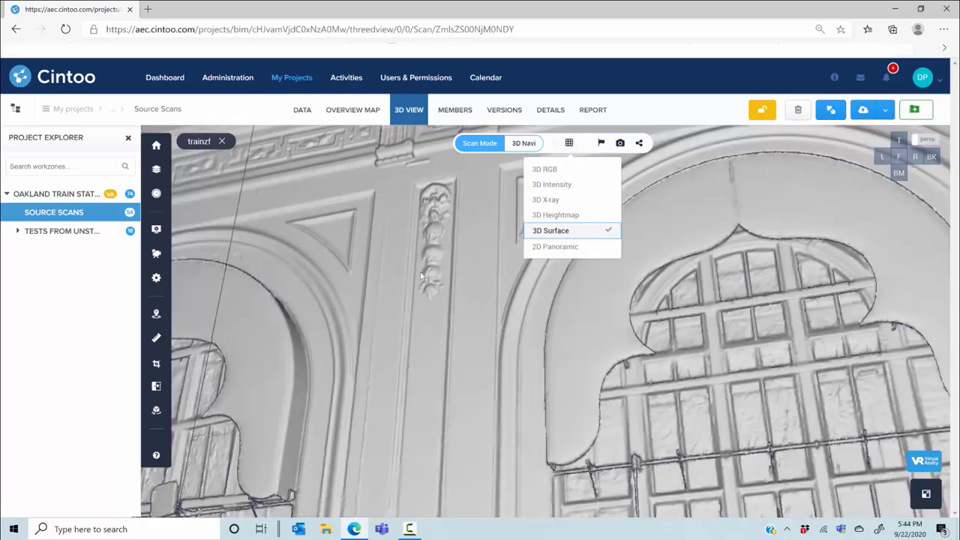
{"action": "scroll", "coordinate": [417, 325], "scroll_direction": "up", "scroll_amount": 3}
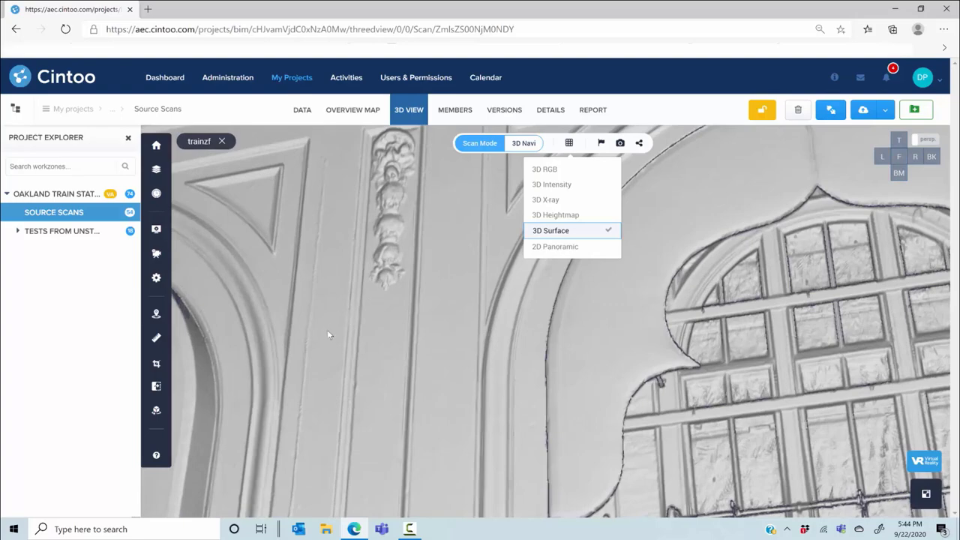
{"action": "scroll", "coordinate": [343, 327], "scroll_direction": "down", "scroll_amount": 5}
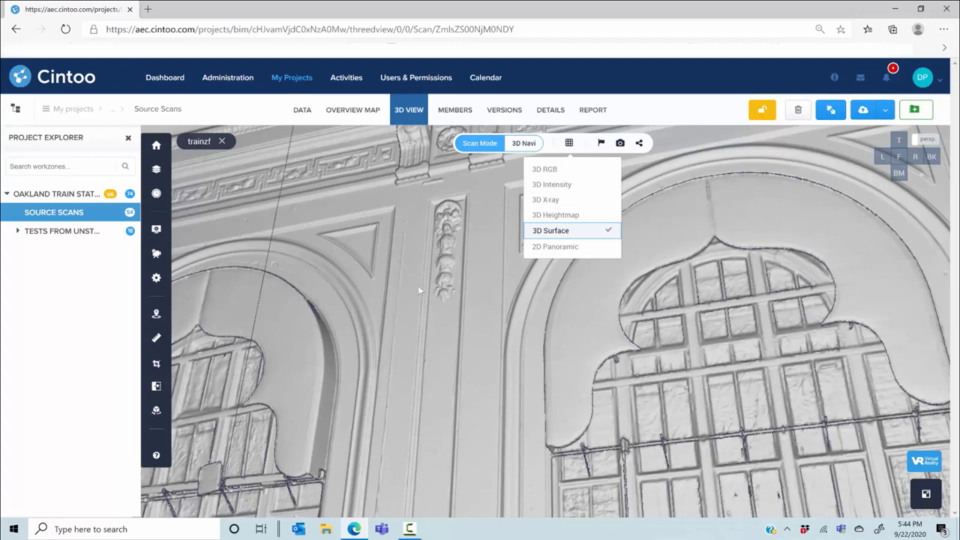
{"action": "scroll", "coordinate": [417, 343], "scroll_direction": "down", "scroll_amount": 5}
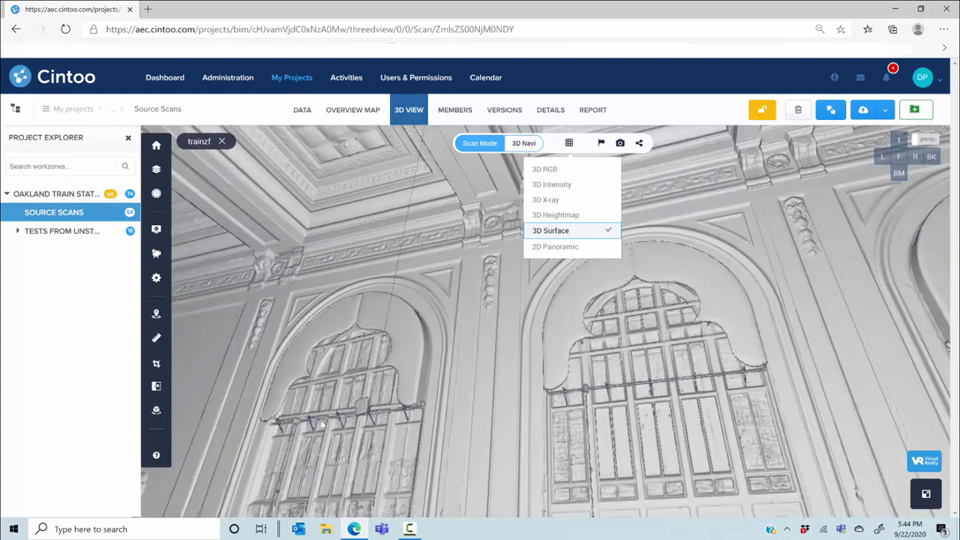
Step: Move to the trainzf4 scan position near the corner door and examine the carved wall ornament and damaged surface up close
{"action": "left_click", "coordinate": [469, 371]}
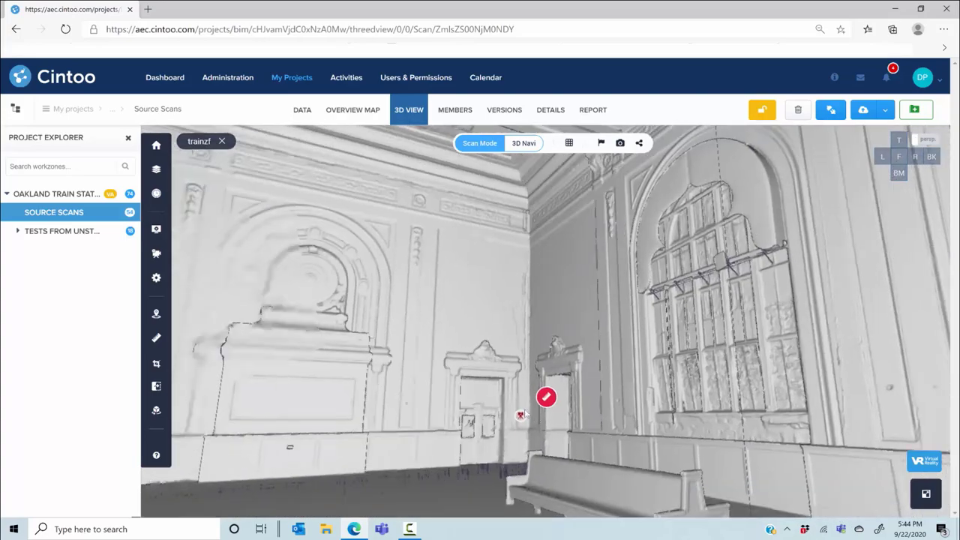
{"action": "left_click", "coordinate": [521, 415]}
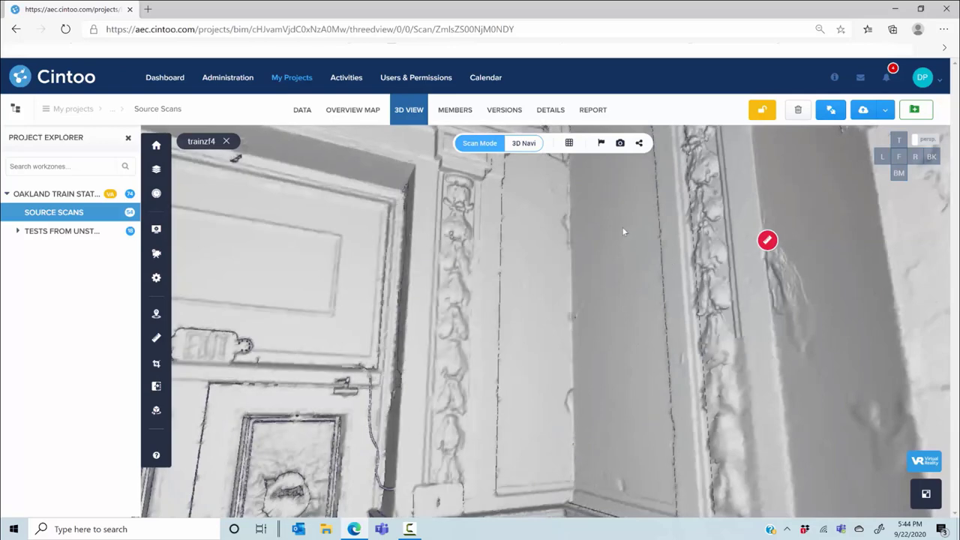
{"action": "left_click_drag", "start_coordinate": [608, 279], "coordinate": [588, 286]}
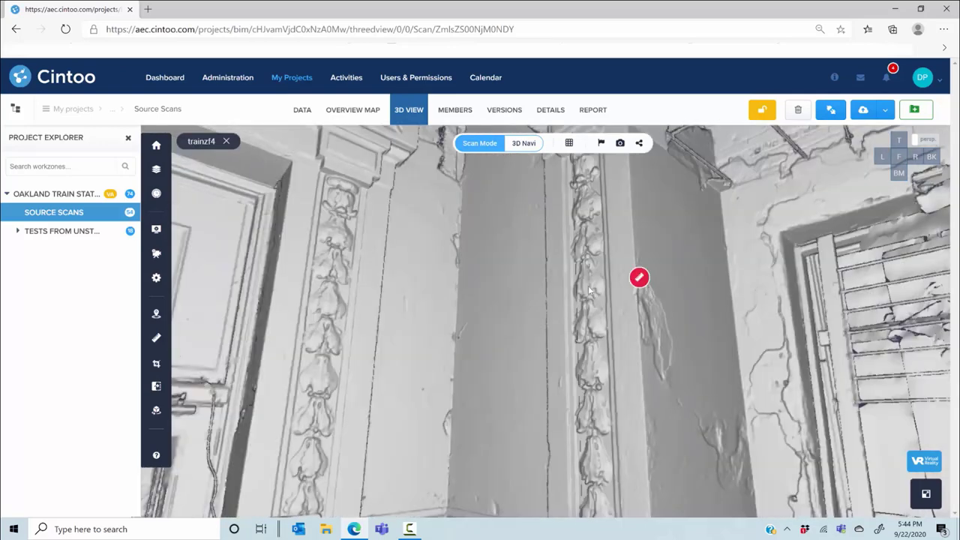
{"action": "scroll", "coordinate": [632, 338], "scroll_direction": "up", "scroll_amount": 5}
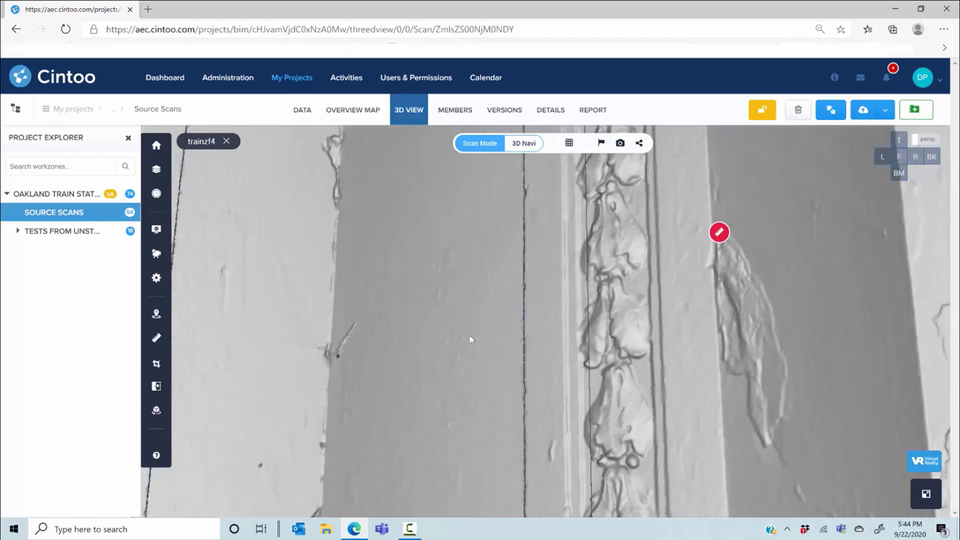
{"action": "scroll", "coordinate": [470, 336], "scroll_direction": "down", "scroll_amount": 4}
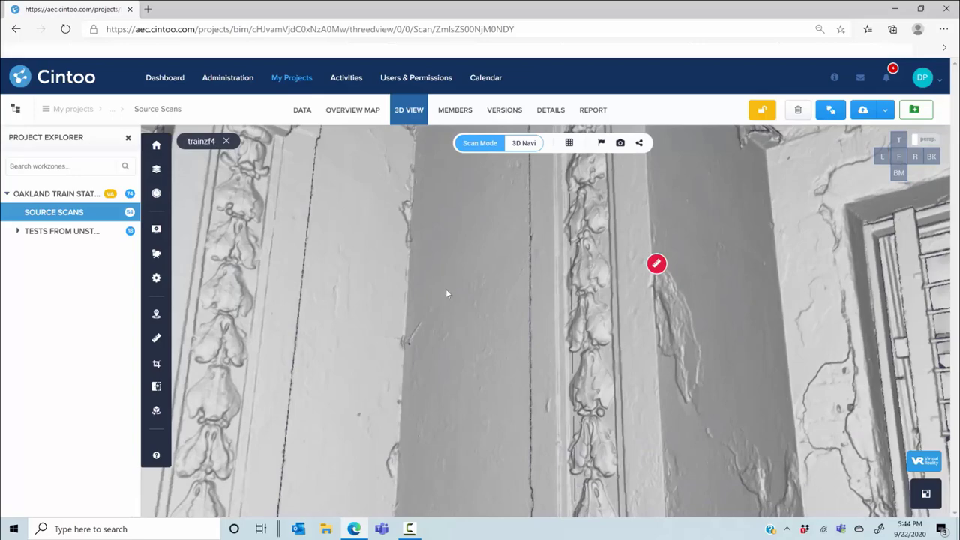
{"action": "scroll", "coordinate": [445, 292], "scroll_direction": "up", "scroll_amount": 1}
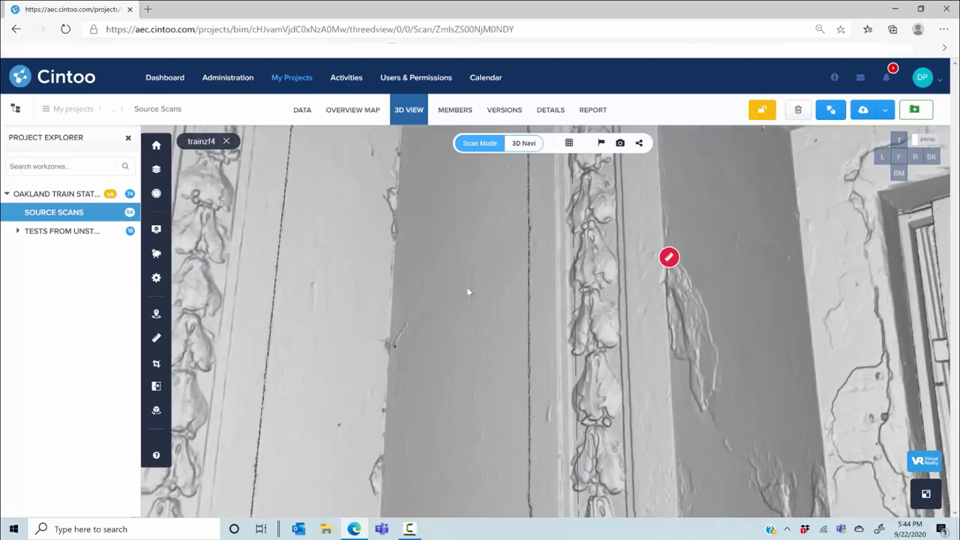
{"action": "scroll", "coordinate": [461, 315], "scroll_direction": "down", "scroll_amount": 3}
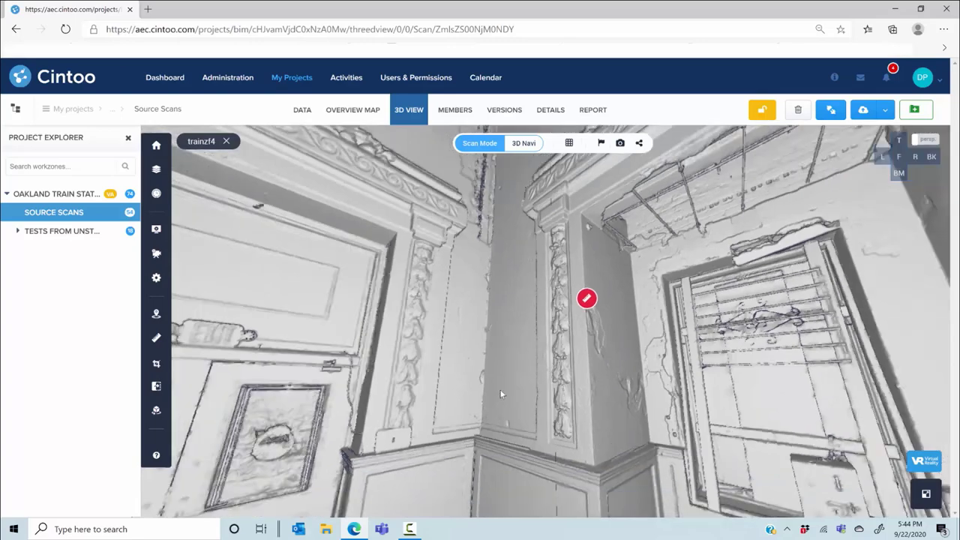
Step: Measure from the wall panel beside the double doors to the floor in the trainzf4 scan and save the measurement
{"action": "left_click_drag", "start_coordinate": [515, 368], "coordinate": [373, 315]}
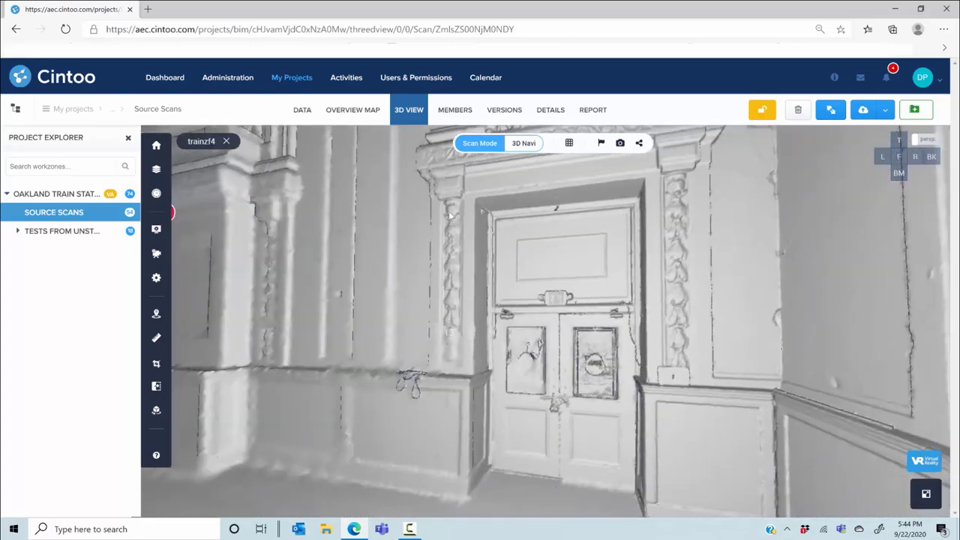
{"action": "left_click_drag", "start_coordinate": [338, 422], "coordinate": [441, 387]}
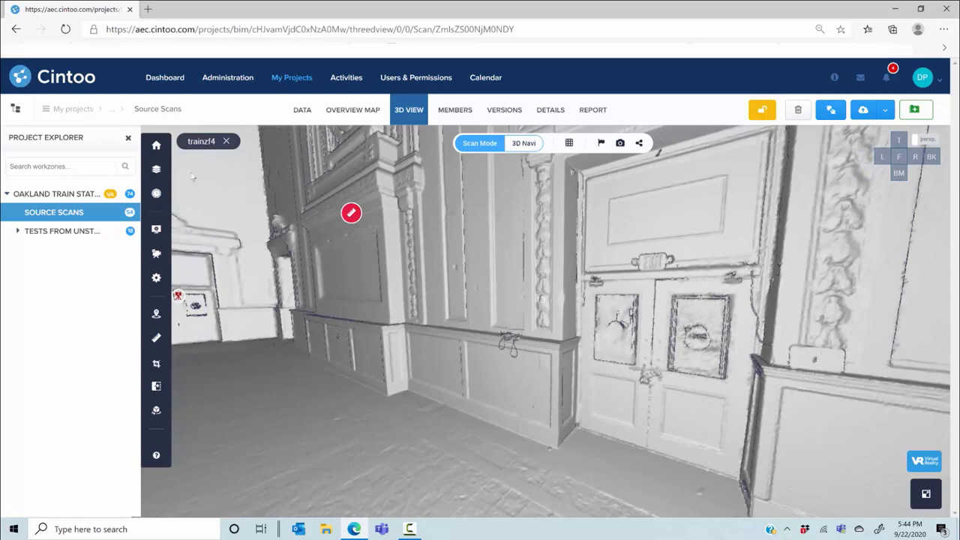
{"action": "key", "text": "m"}
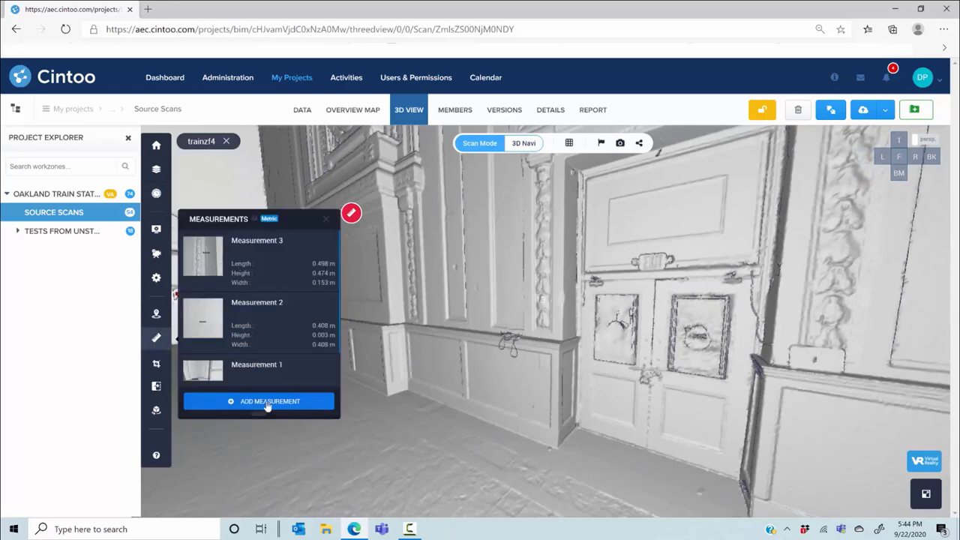
{"action": "left_click", "coordinate": [268, 403]}
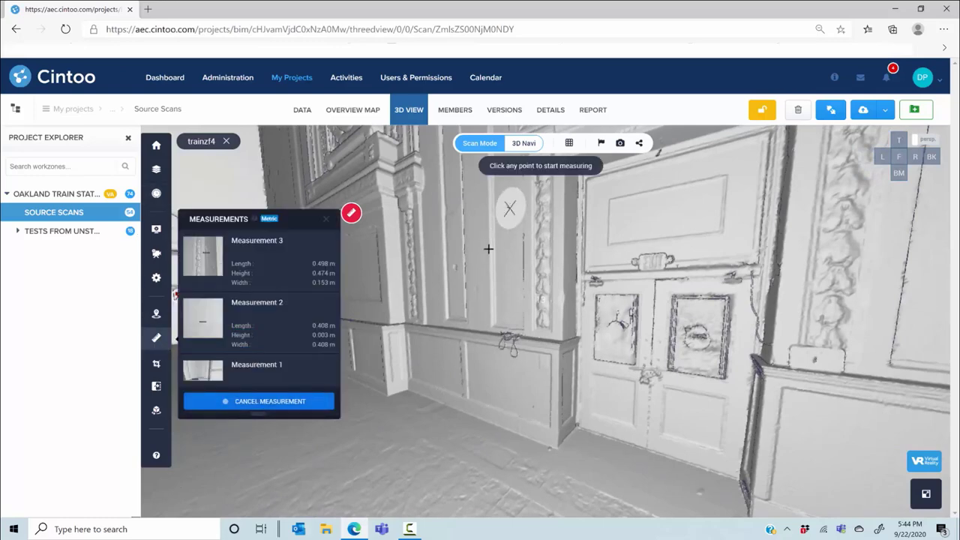
{"action": "left_click", "coordinate": [504, 217]}
{"action": "left_click", "coordinate": [293, 460]}
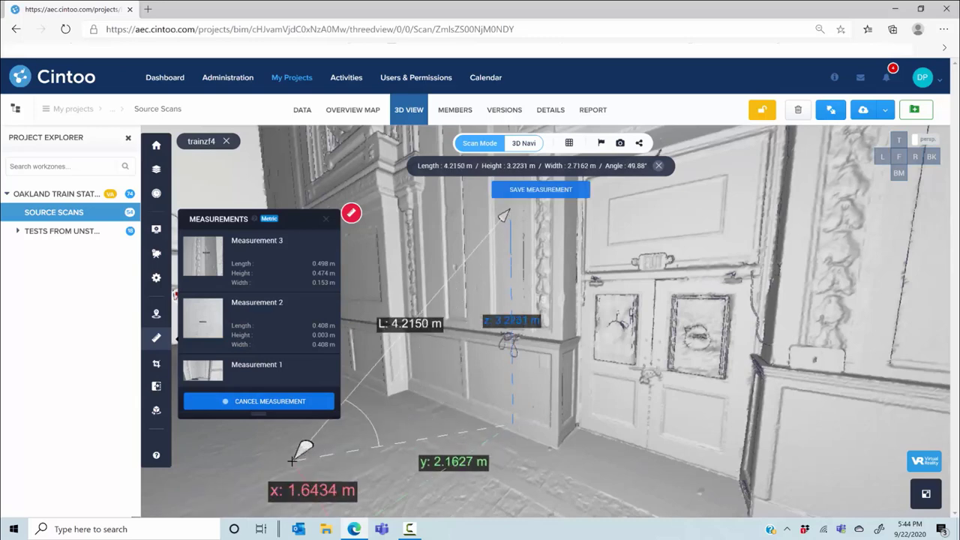
{"action": "left_click", "coordinate": [546, 196]}
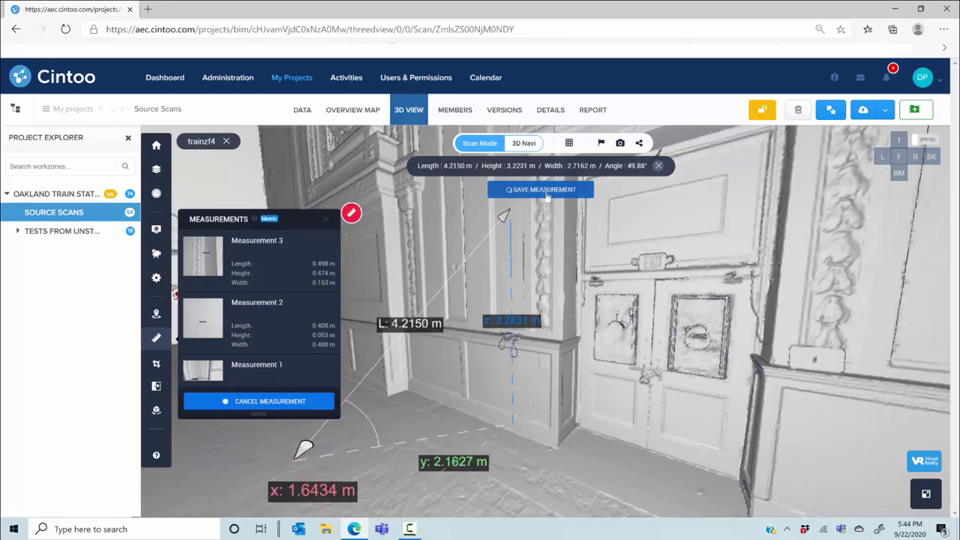
{"action": "left_click", "coordinate": [325, 218]}
Step: Try adding an annotation on the panel above the double doors, check the available annotation types, and leave the annotation tool
{"action": "left_click", "coordinate": [156, 313]}
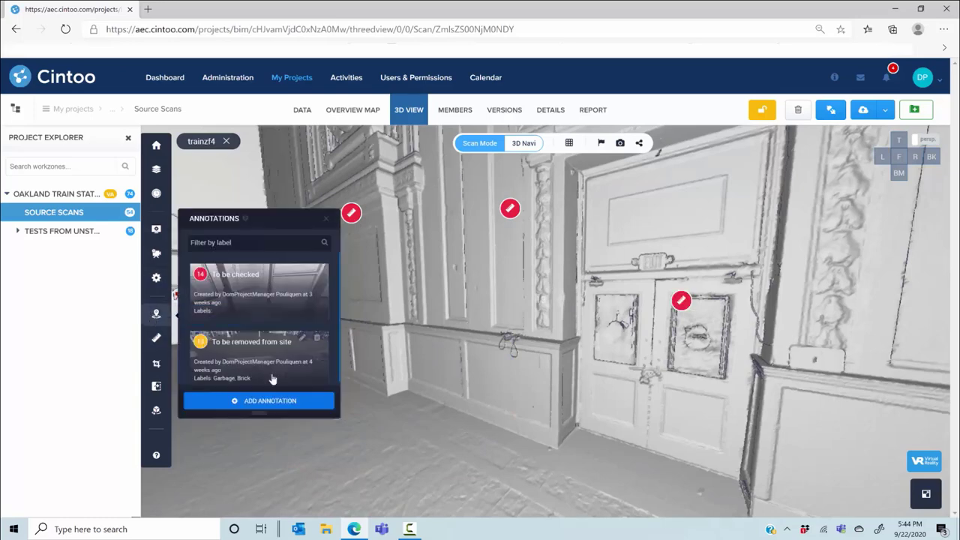
{"action": "left_click", "coordinate": [257, 403]}
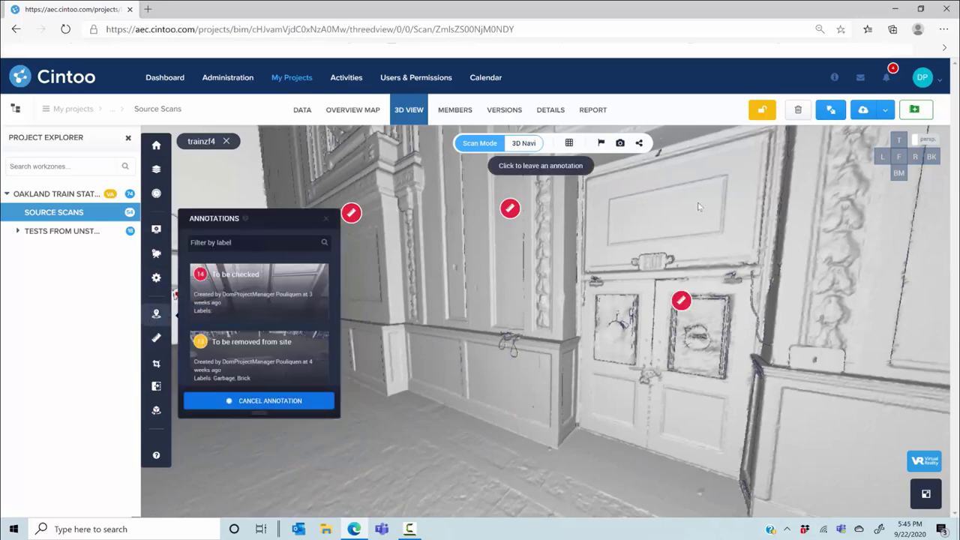
{"action": "left_click", "coordinate": [698, 207]}
{"action": "left_click", "coordinate": [832, 186]}
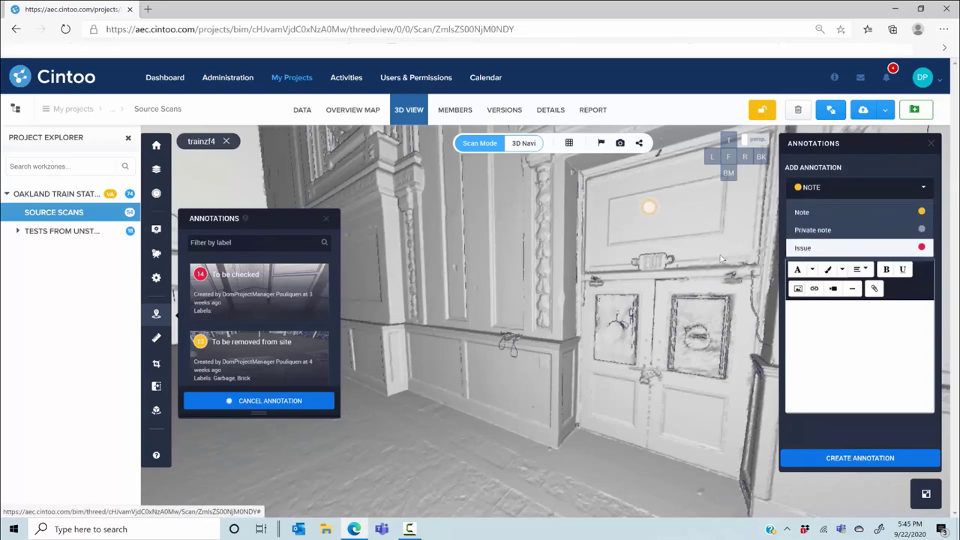
{"action": "left_click", "coordinate": [447, 354]}
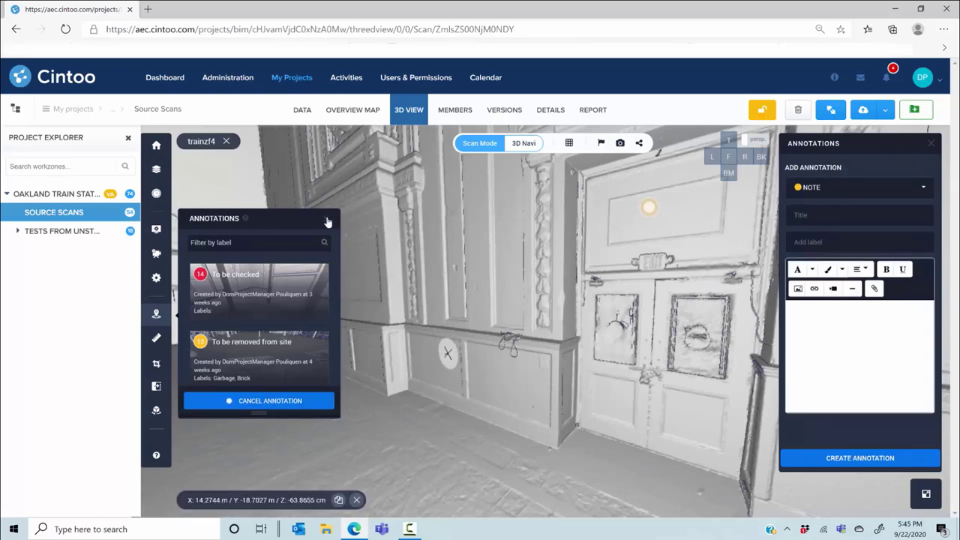
{"action": "left_click", "coordinate": [328, 221]}
Step: Show the hall in 3D Heightmap and narrow the Z range to -1.723 to -1.372 m to examine the floor levels
{"action": "left_click_drag", "start_coordinate": [432, 314], "coordinate": [328, 336]}
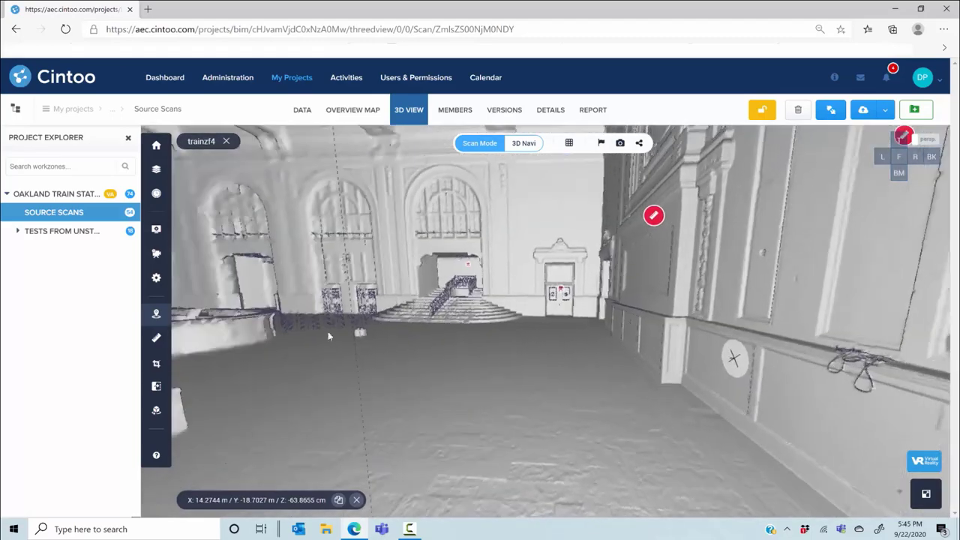
{"action": "left_click_drag", "start_coordinate": [480, 350], "coordinate": [574, 349]}
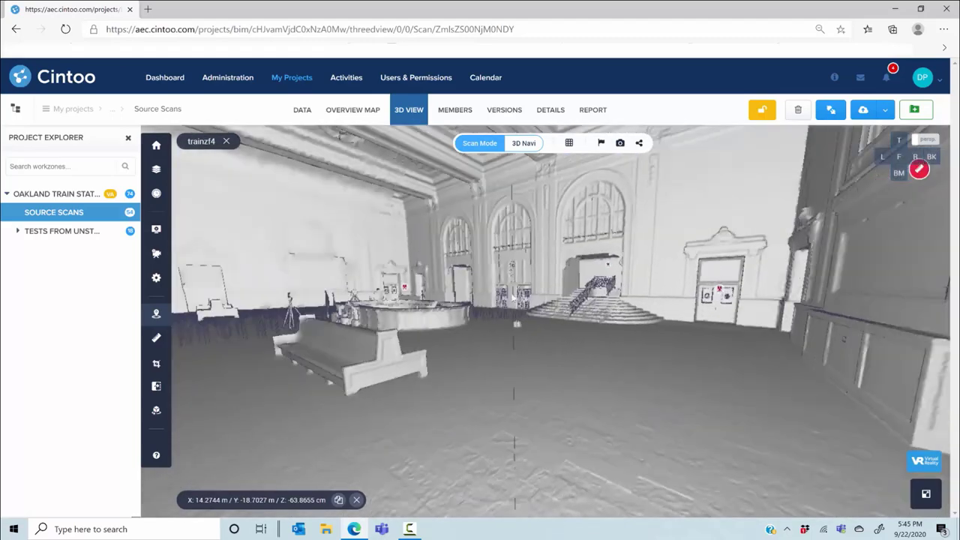
{"action": "left_click", "coordinate": [570, 143]}
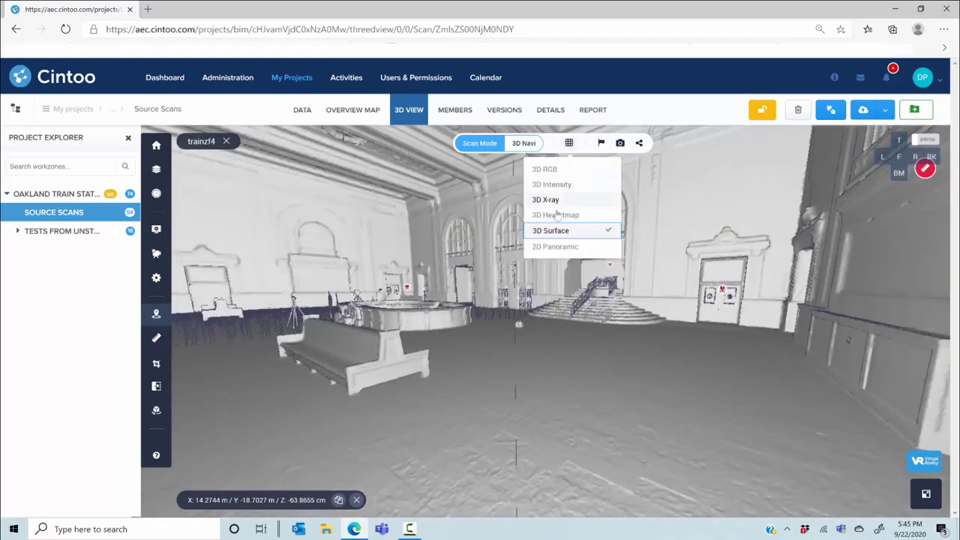
{"action": "left_click", "coordinate": [557, 214]}
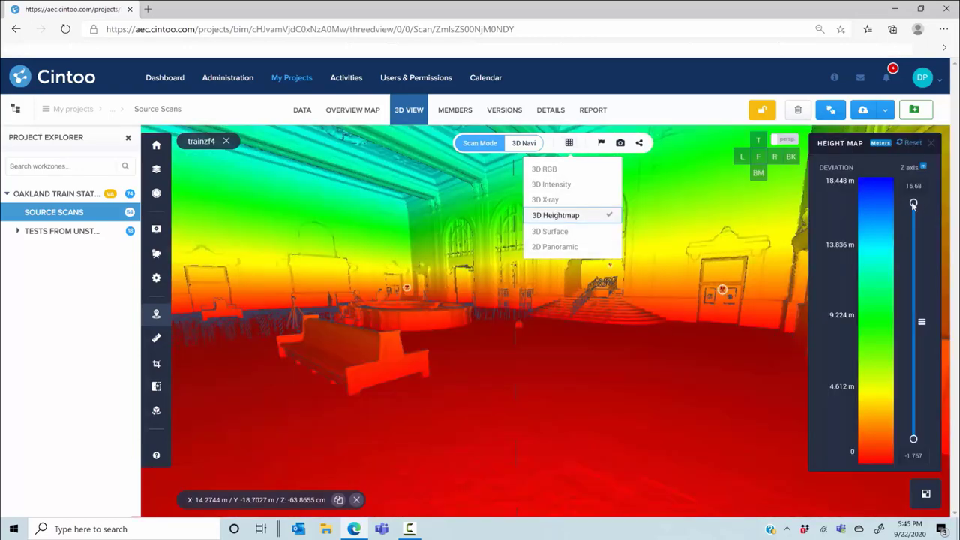
{"action": "left_click_drag", "start_coordinate": [913, 216], "coordinate": [930, 438]}
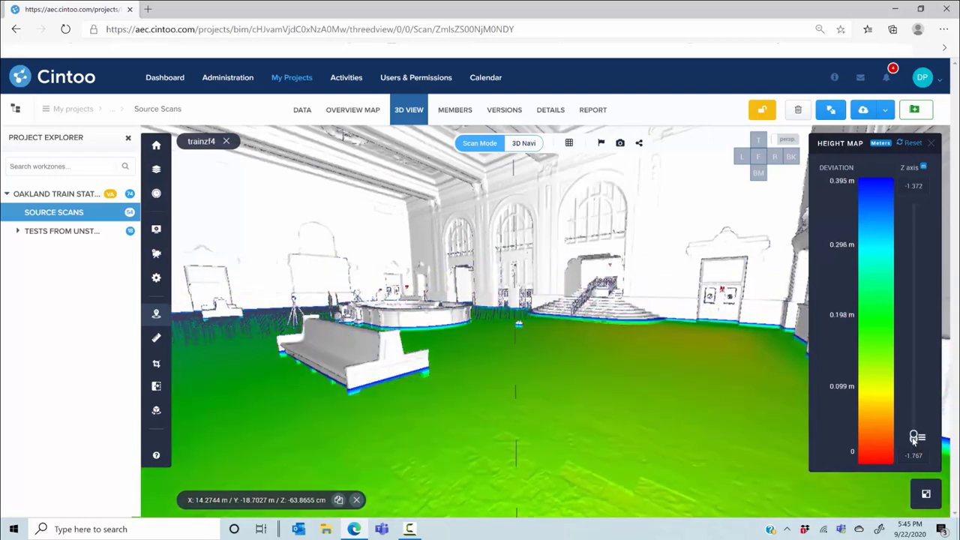
{"action": "left_click_drag", "start_coordinate": [914, 439], "coordinate": [914, 439]}
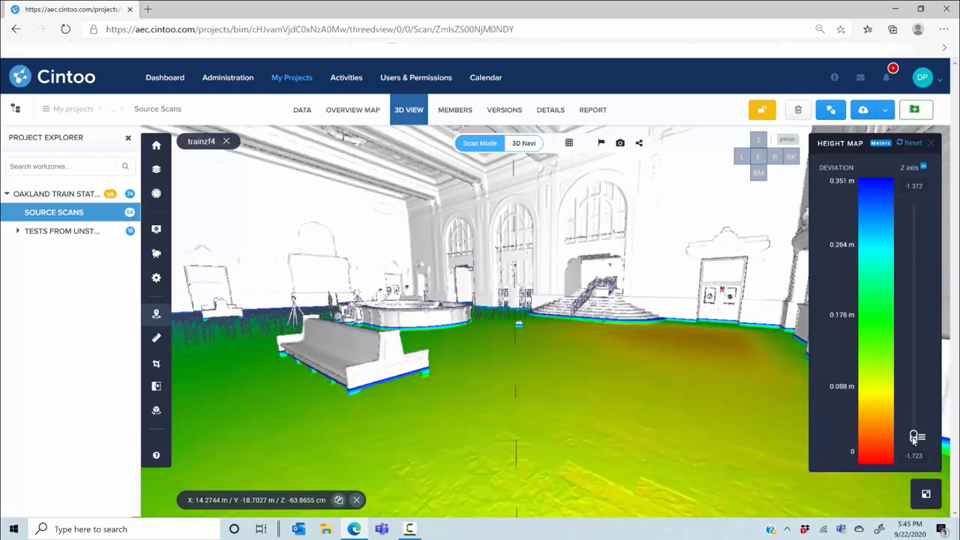
Step: Switch to the 3D X-ray display and 3D navigation mode, and view the whole station building from outside
{"action": "left_click", "coordinate": [570, 143]}
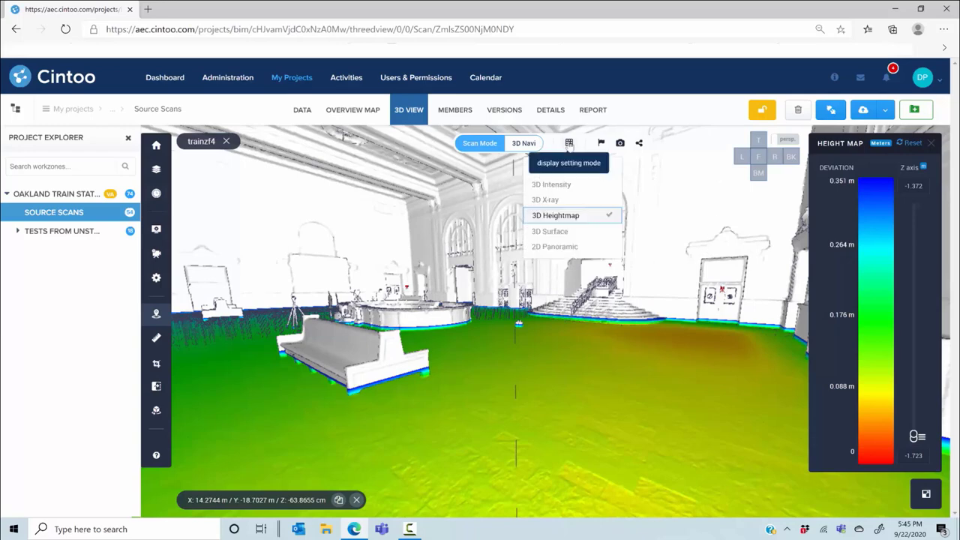
{"action": "left_click", "coordinate": [552, 200]}
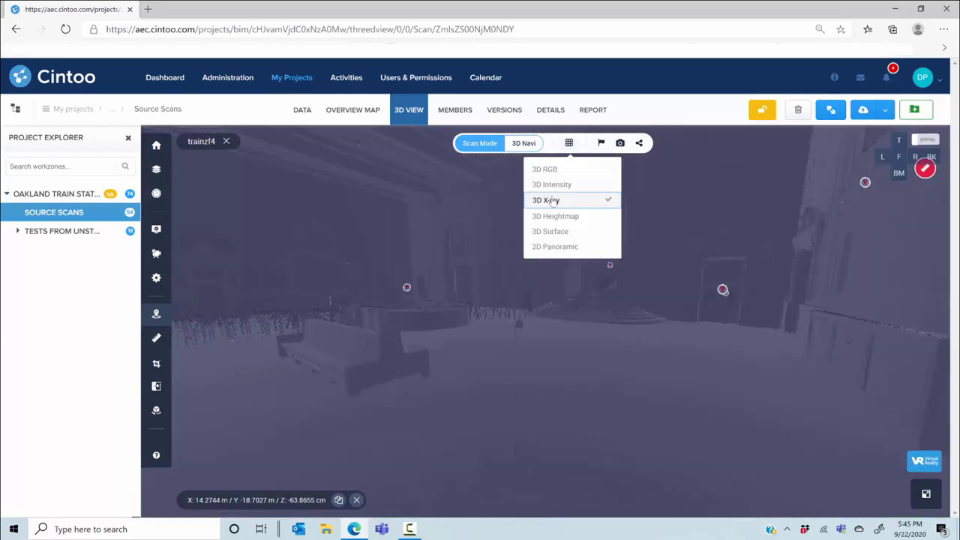
{"action": "left_click", "coordinate": [524, 143]}
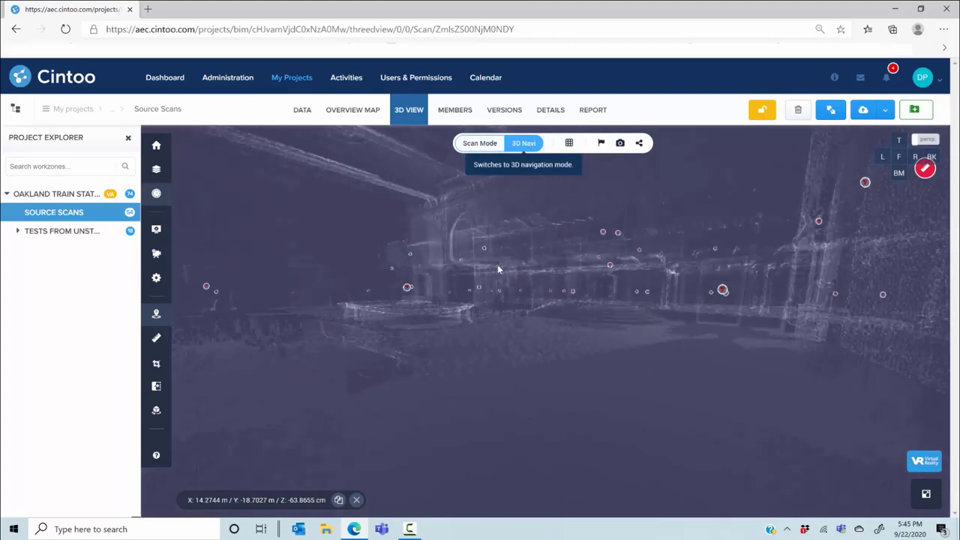
{"action": "scroll", "coordinate": [498, 264], "scroll_direction": "up", "scroll_amount": 5}
{"action": "left_click_drag", "start_coordinate": [532, 287], "coordinate": [349, 422]}
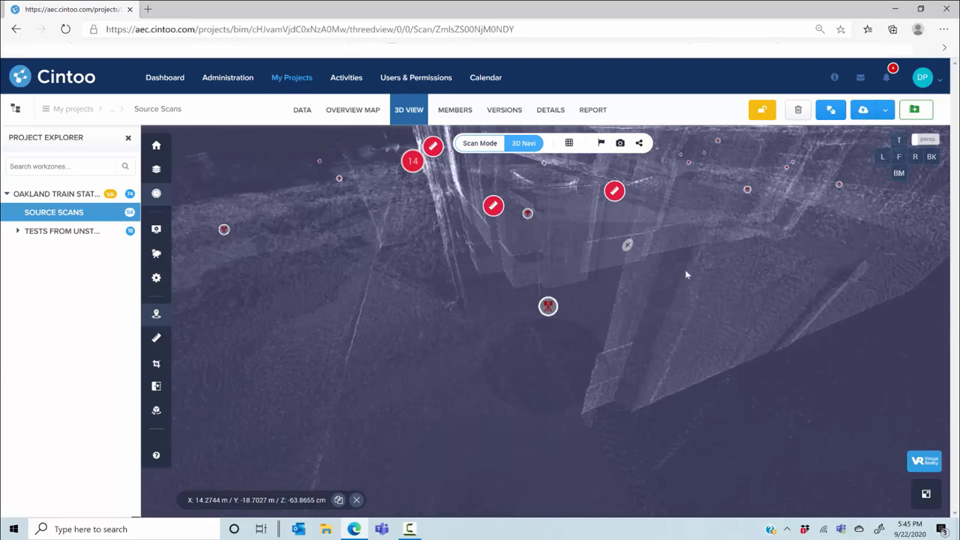
{"action": "left_click_drag", "start_coordinate": [684, 270], "coordinate": [395, 448]}
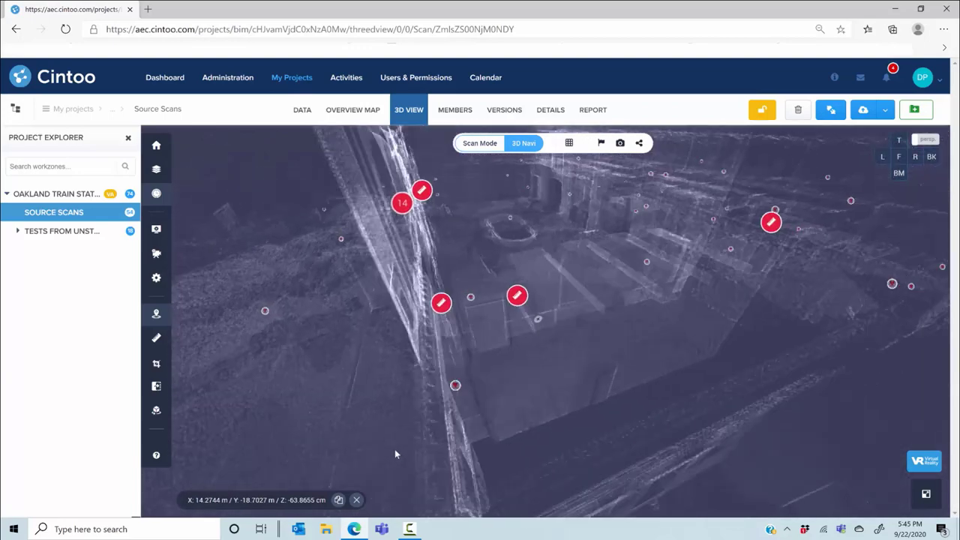
{"action": "left_click_drag", "start_coordinate": [563, 270], "coordinate": [514, 356]}
{"action": "left_click_drag", "start_coordinate": [438, 362], "coordinate": [504, 279]}
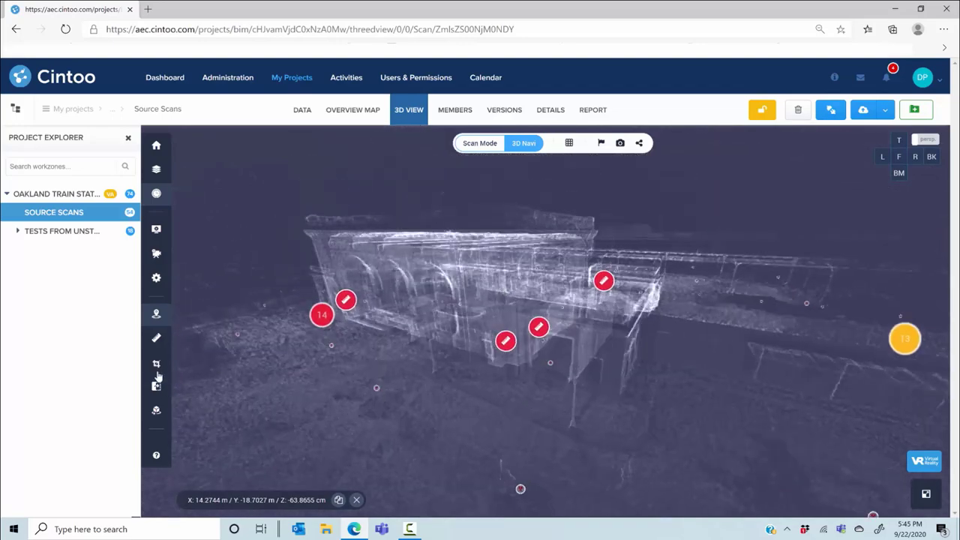
Step: Crop the building to a slice with the Y axis limited to -5.198 to 10.966 m
{"action": "key", "text": "r"}
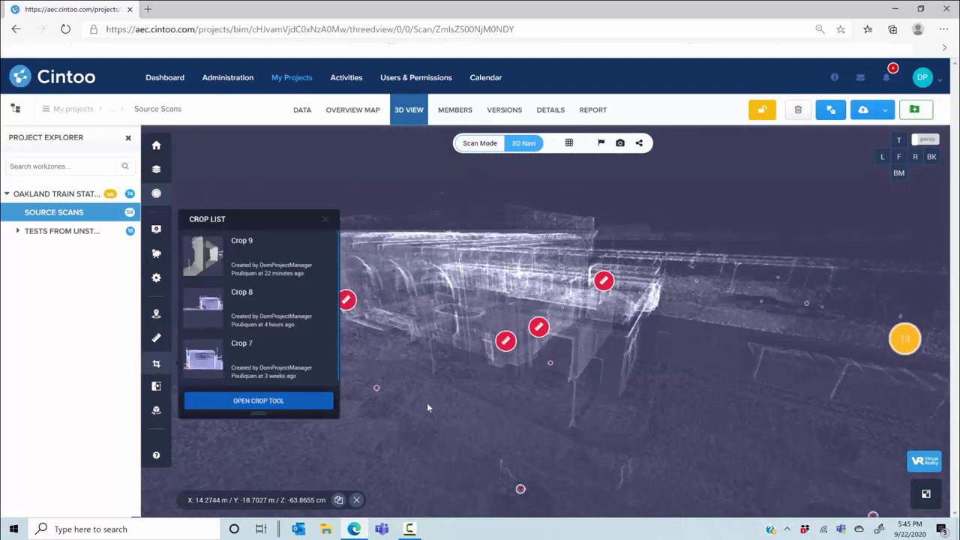
{"action": "left_click_drag", "start_coordinate": [871, 202], "coordinate": [872, 310]}
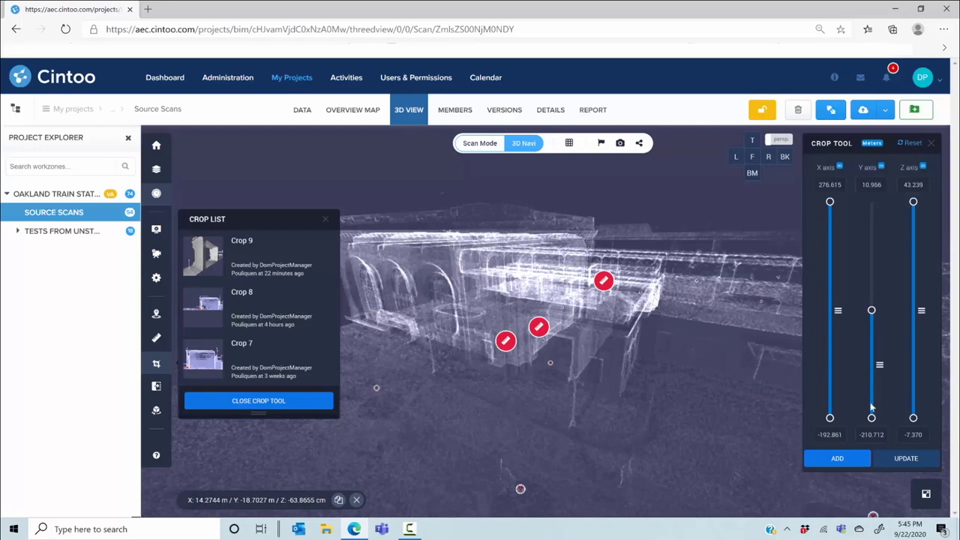
{"action": "left_click_drag", "start_coordinate": [871, 417], "coordinate": [873, 320]}
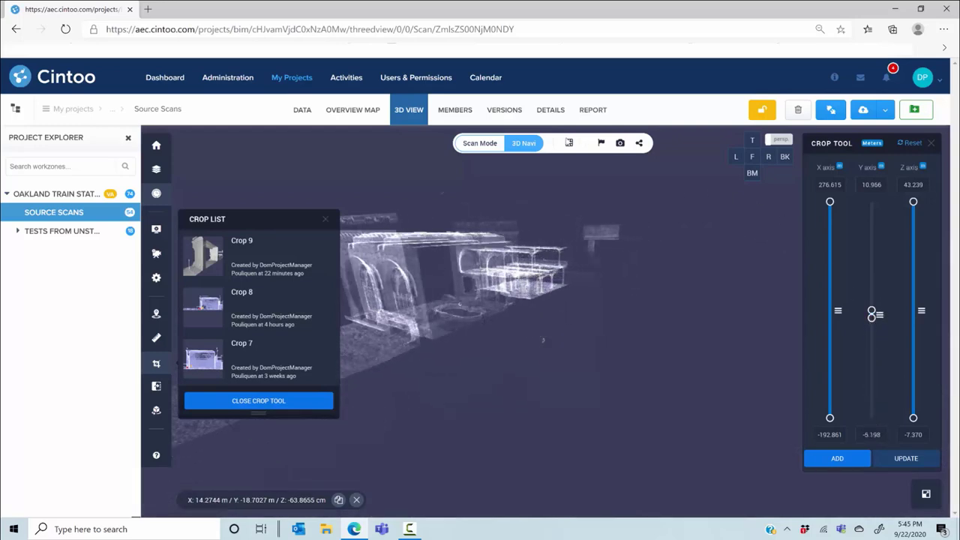
Step: Compare the slice in 3D RGB and 3D Surface, and add a new crop with the Y range shifted to -8.662 to -0.580 m
{"action": "left_click", "coordinate": [569, 142]}
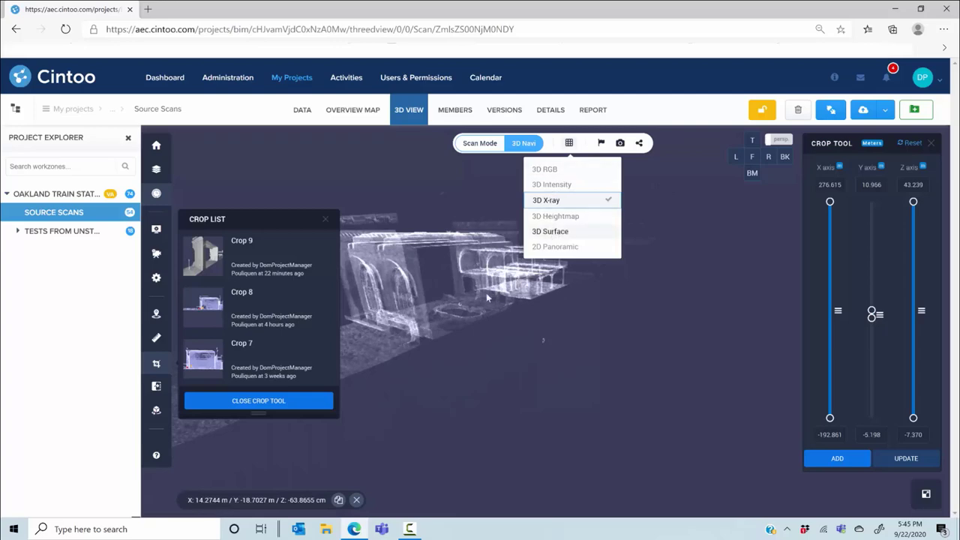
{"action": "left_click", "coordinate": [554, 170]}
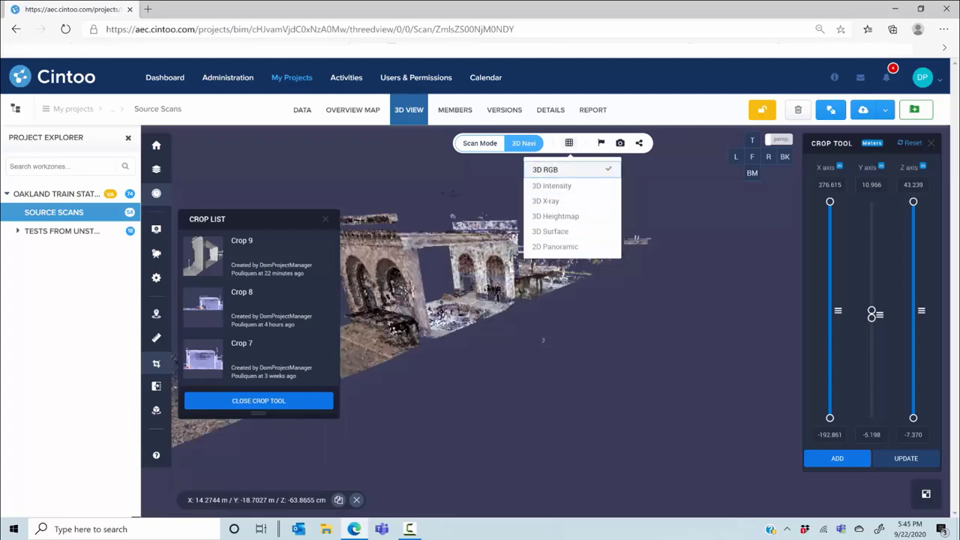
{"action": "left_click", "coordinate": [563, 230]}
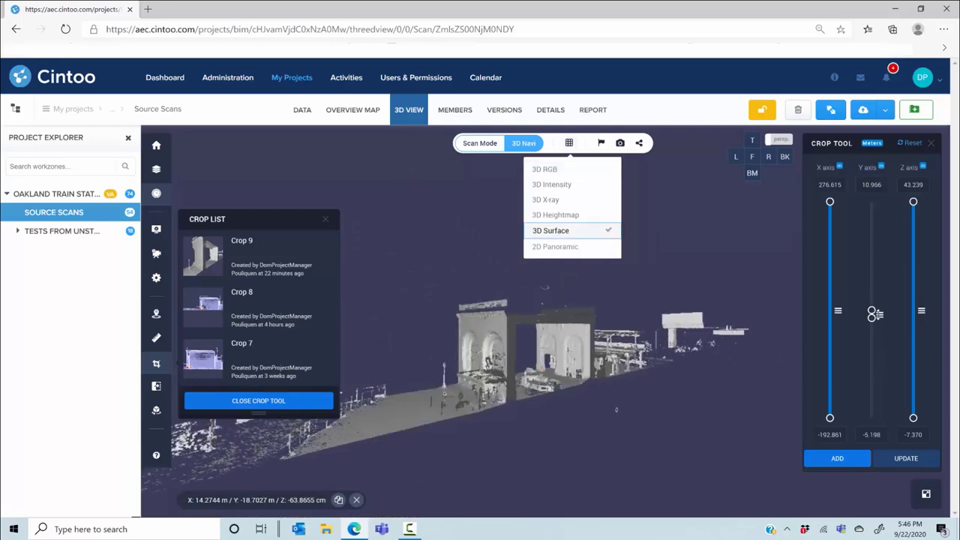
{"action": "mouse_move", "coordinate": [875, 313]}
{"action": "left_mouse_down"}
{"action": "mouse_move", "coordinate": [874, 293]}
{"action": "mouse_move", "coordinate": [872, 317]}
{"action": "left_mouse_up"}
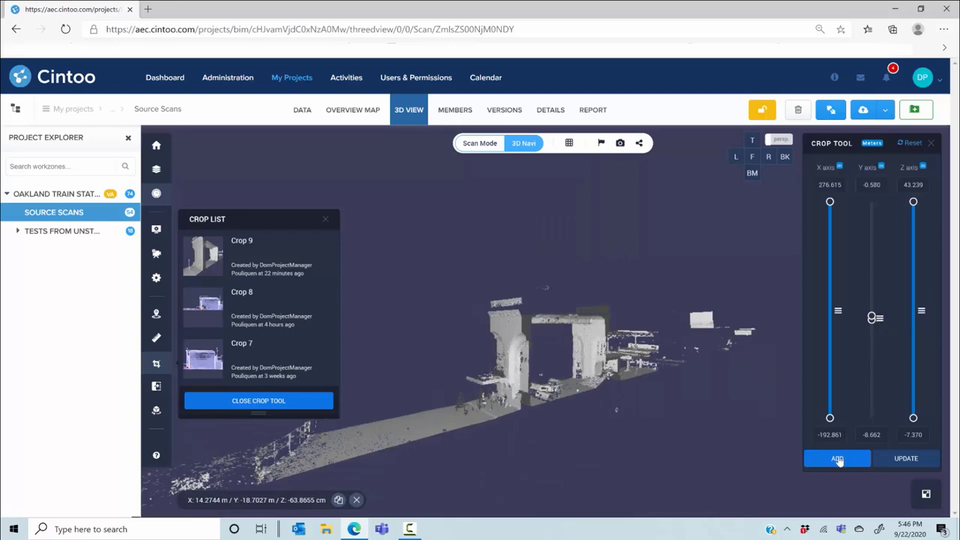
{"action": "left_click", "coordinate": [838, 459]}
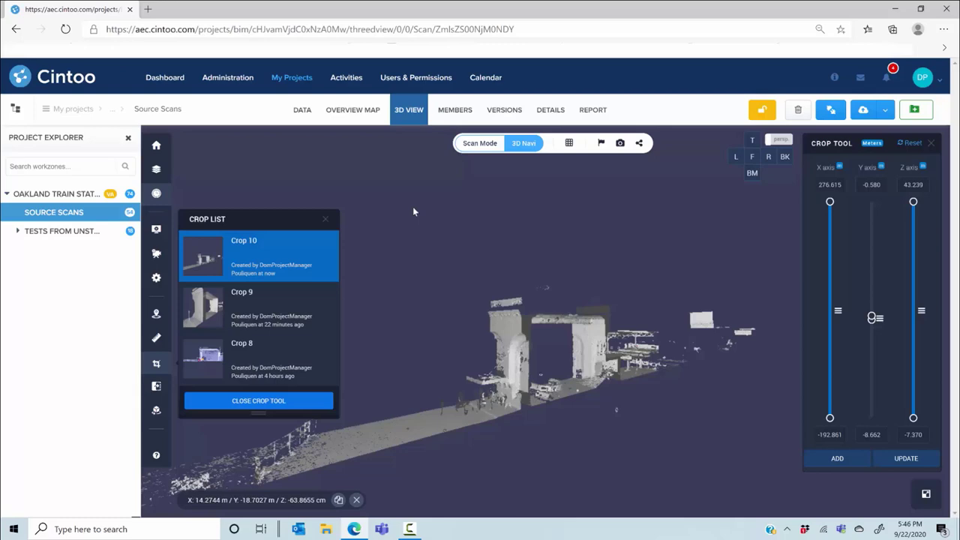
Step: Create a mesh from Crop 10 in OBJ format at 1.0 cm resolution
{"action": "mouse_move", "coordinate": [319, 244]}
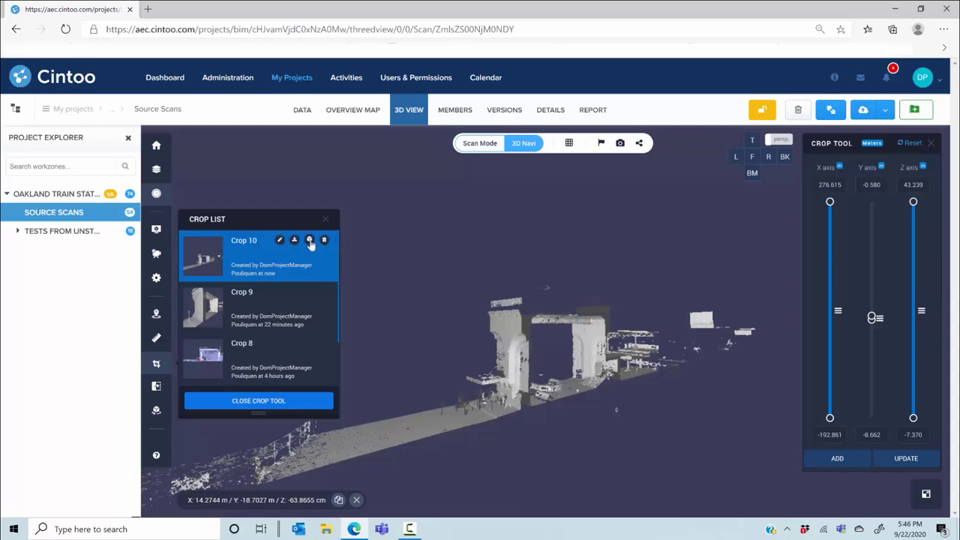
{"action": "left_click", "coordinate": [309, 241]}
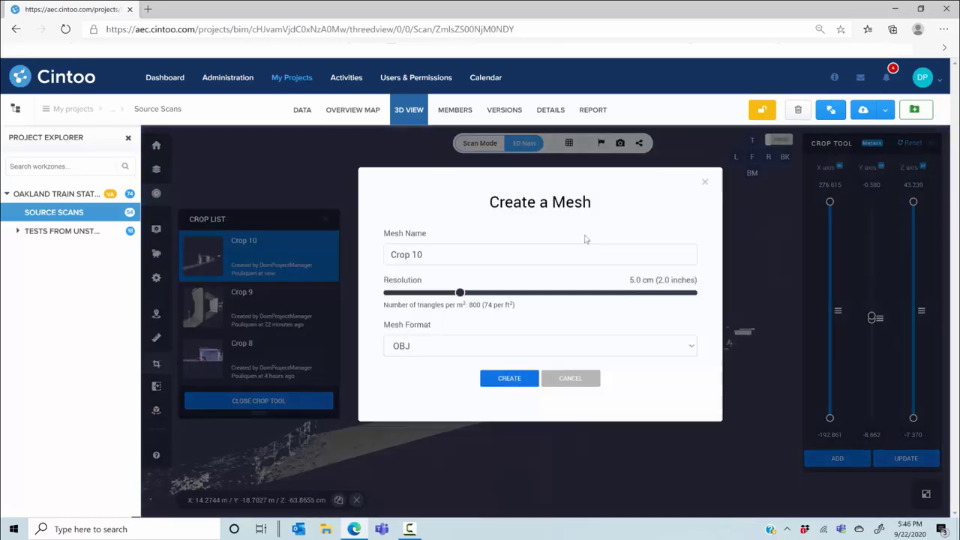
{"action": "left_click_drag", "start_coordinate": [459, 293], "coordinate": [396, 297]}
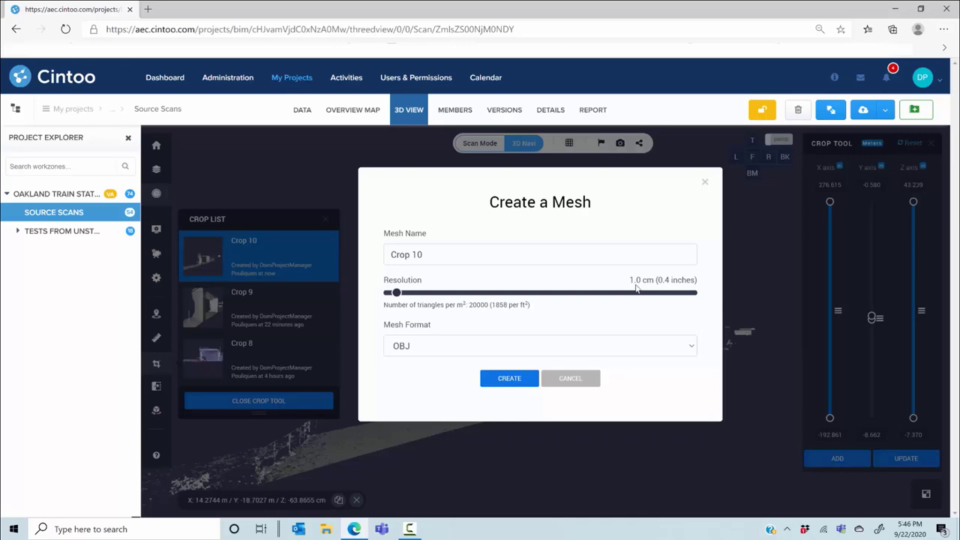
{"action": "left_click", "coordinate": [432, 347]}
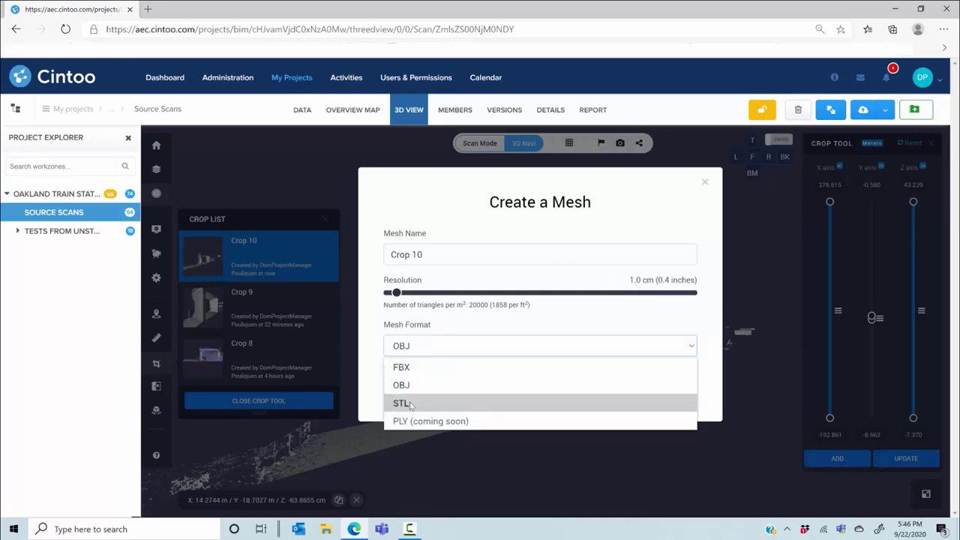
{"action": "left_click", "coordinate": [377, 358]}
{"action": "left_click", "coordinate": [512, 379]}
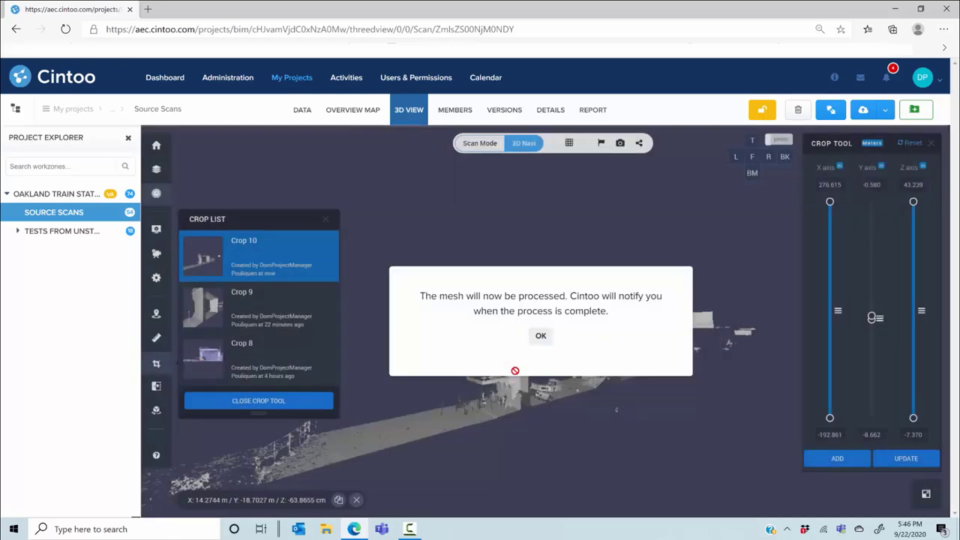
Step: Dismiss the mesh processing notice and open the Cintoo Truepoint Dataset project
{"action": "left_click", "coordinate": [541, 336]}
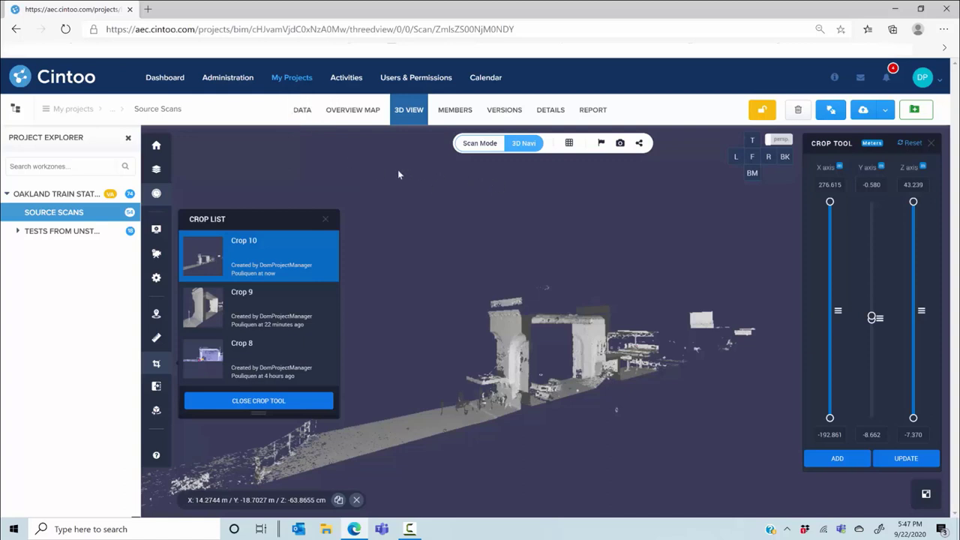
{"action": "left_click", "coordinate": [299, 79]}
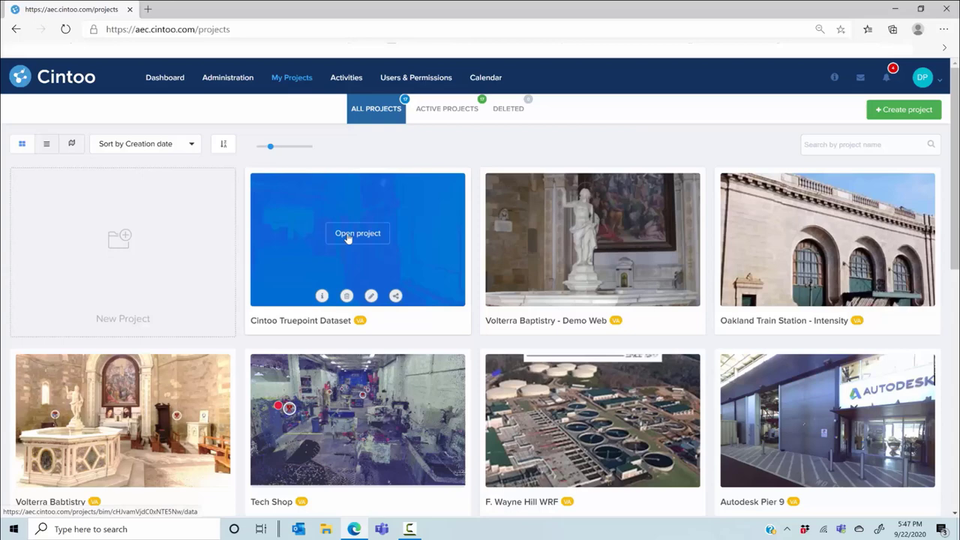
{"action": "left_click", "coordinate": [357, 233]}
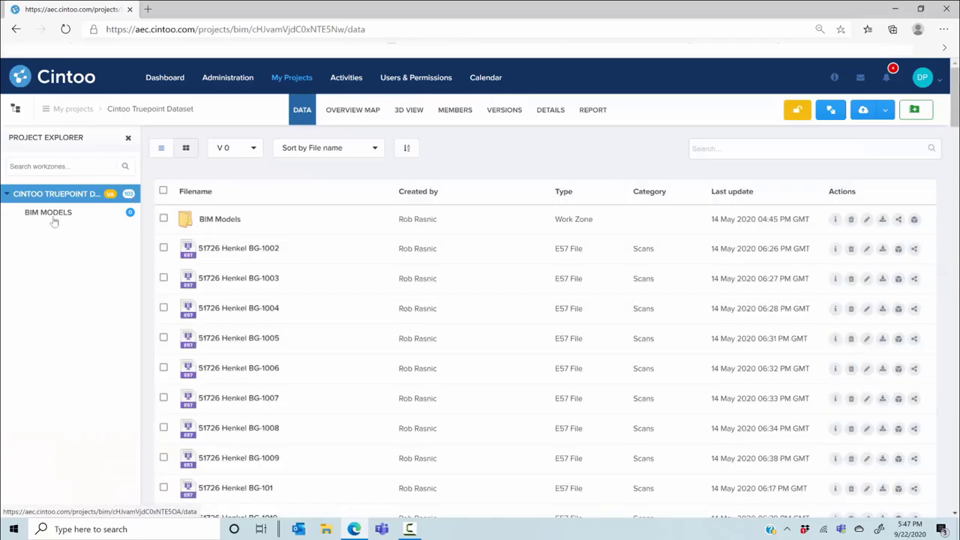
Step: Open the BIM Models work zone and view the source options for uploading a 3D model
{"action": "left_click", "coordinate": [84, 213]}
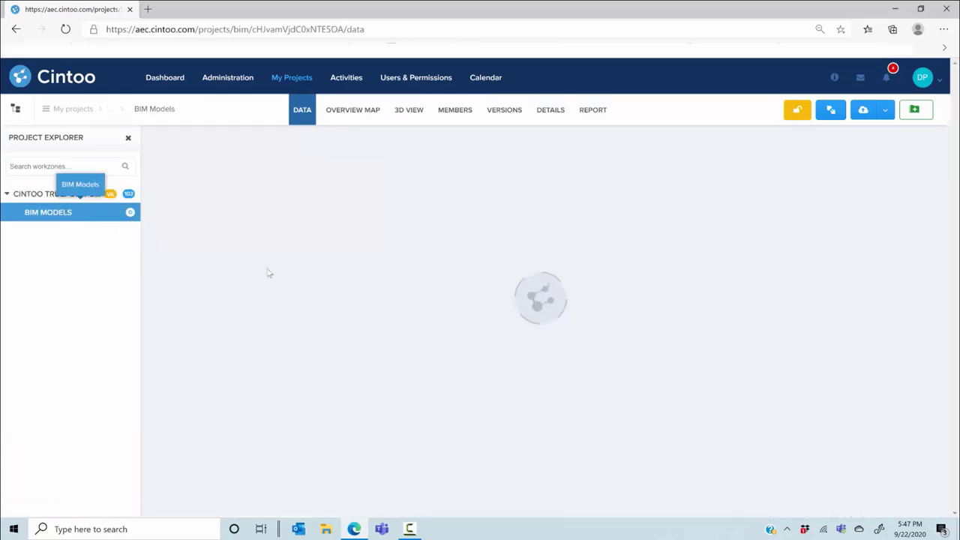
{"action": "left_click", "coordinate": [886, 111]}
{"action": "left_click", "coordinate": [833, 150]}
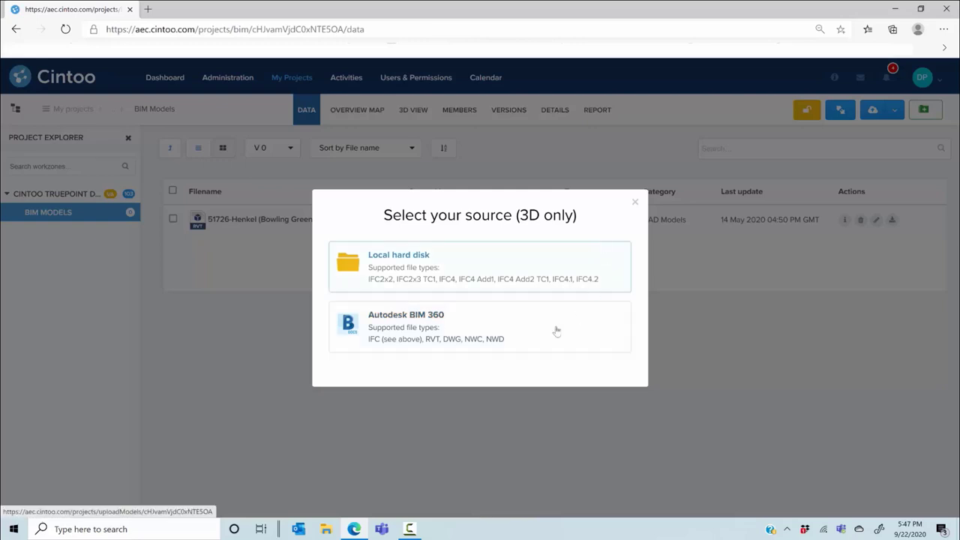
{"action": "left_click", "coordinate": [636, 201]}
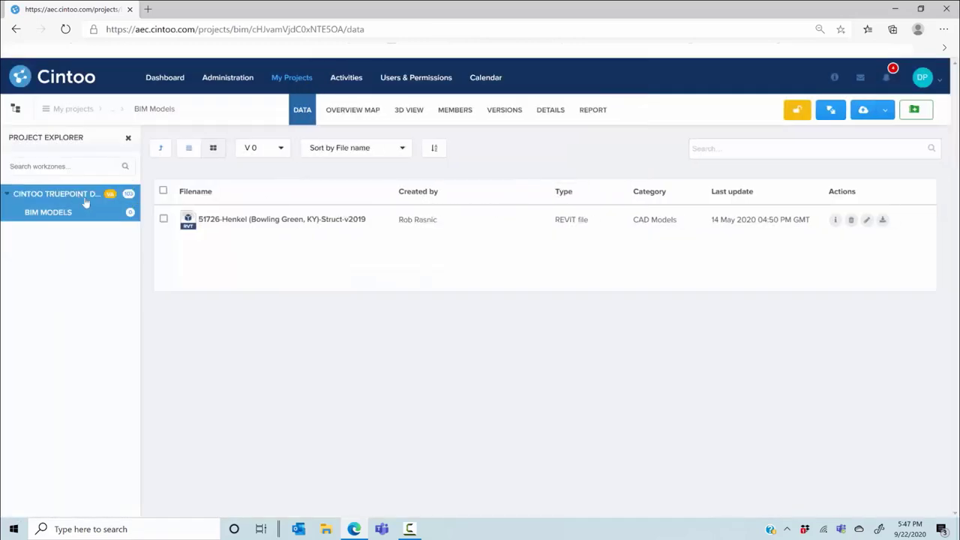
Step: Return to the top level of the Cintoo Truepoint Dataset and open it in the 3D view
{"action": "left_click", "coordinate": [78, 199]}
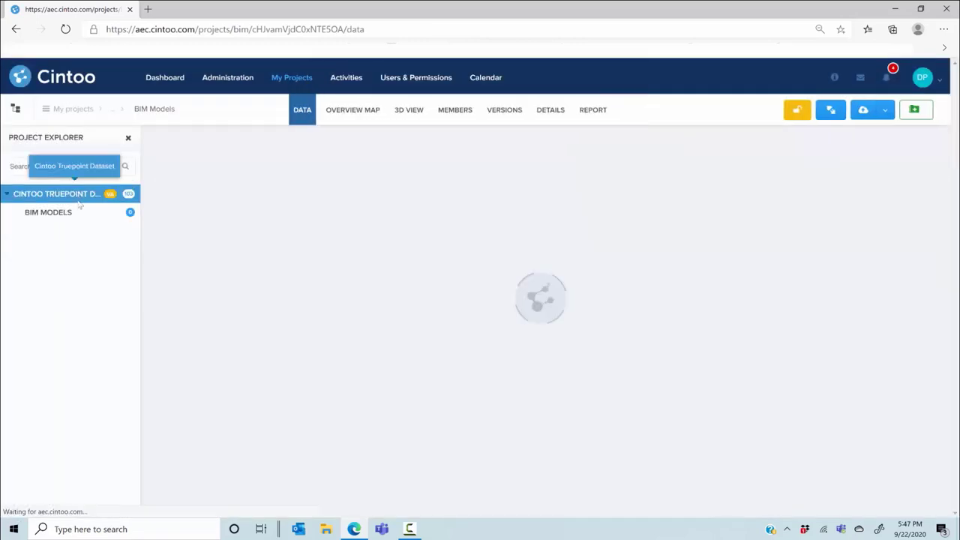
{"action": "left_click", "coordinate": [411, 114]}
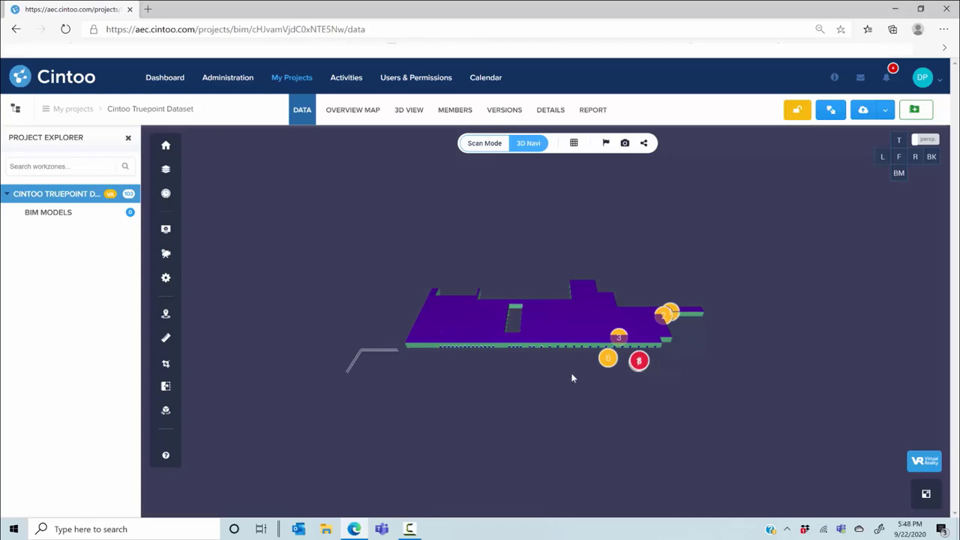
{"action": "scroll", "coordinate": [574, 348], "scroll_direction": "up", "scroll_amount": 5}
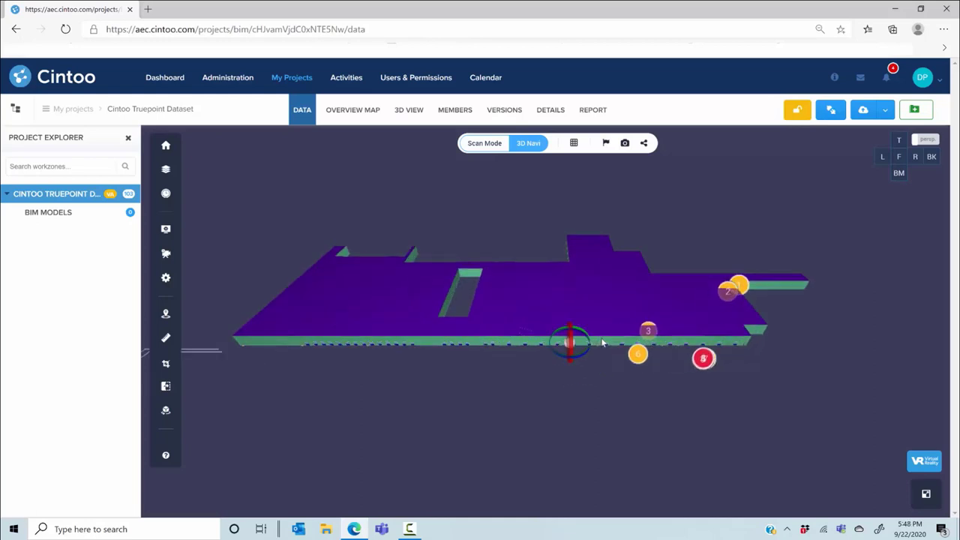
{"action": "scroll", "coordinate": [611, 345], "scroll_direction": "up", "scroll_amount": 5}
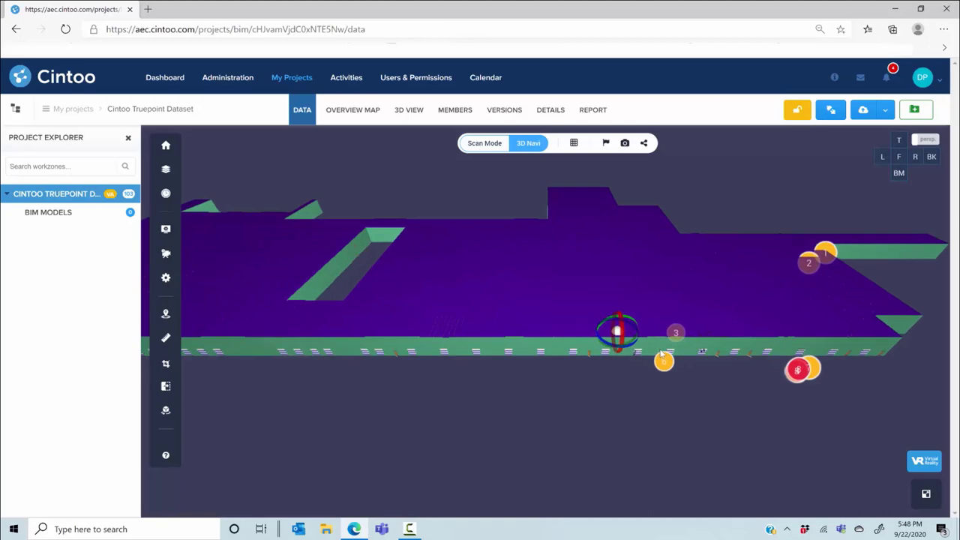
Step: Enter Scan Mode at scan 51726 Henkel BG-1094 and set the display to 3D Surface
{"action": "left_click", "coordinate": [486, 144]}
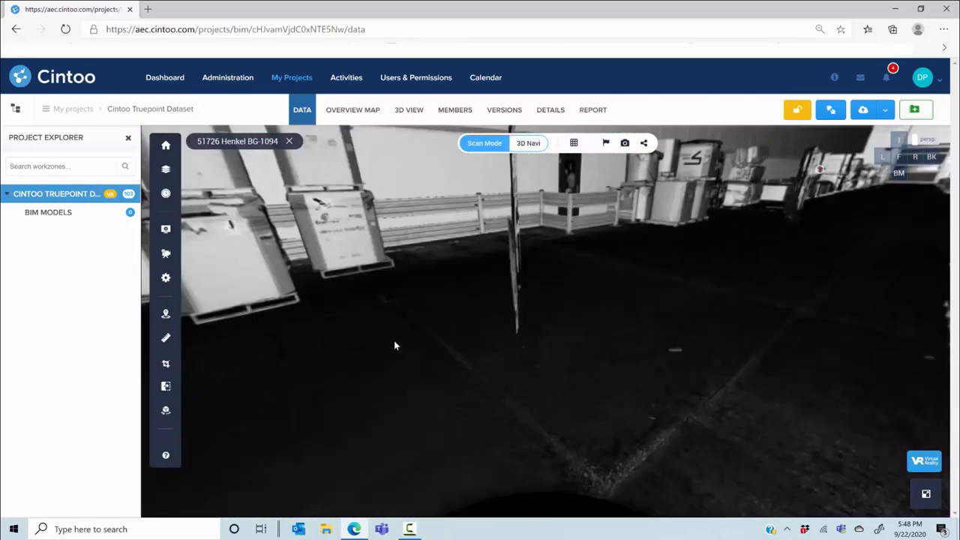
{"action": "left_click", "coordinate": [573, 142]}
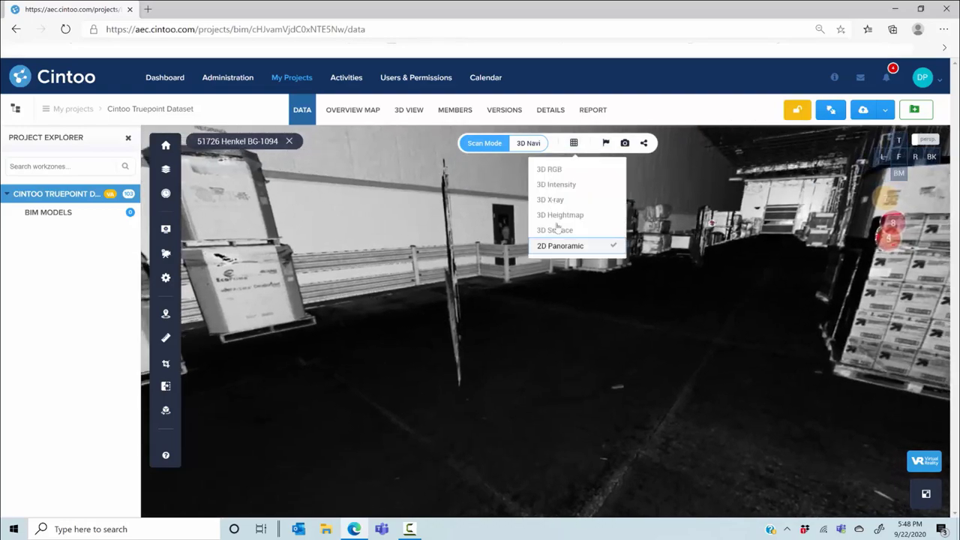
{"action": "left_click", "coordinate": [555, 231]}
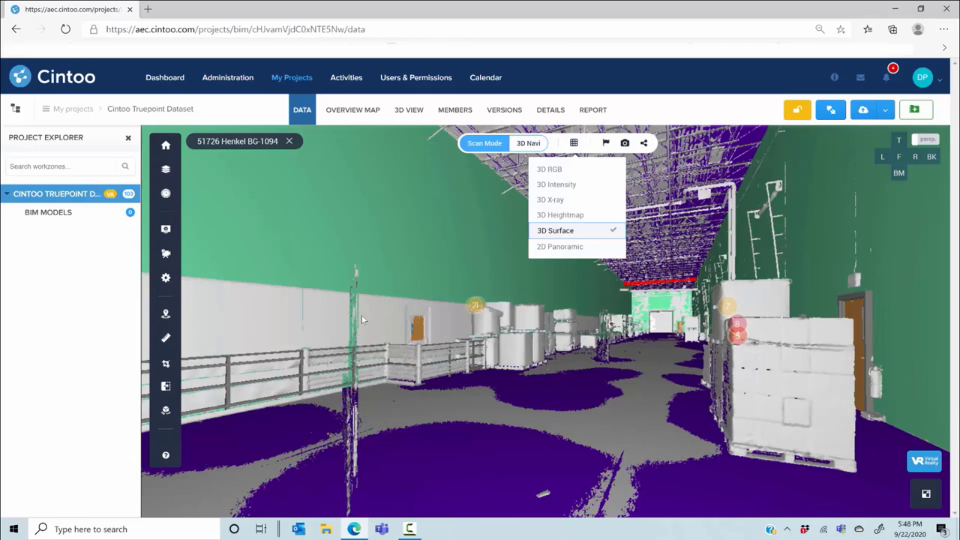
{"action": "left_click", "coordinate": [361, 315]}
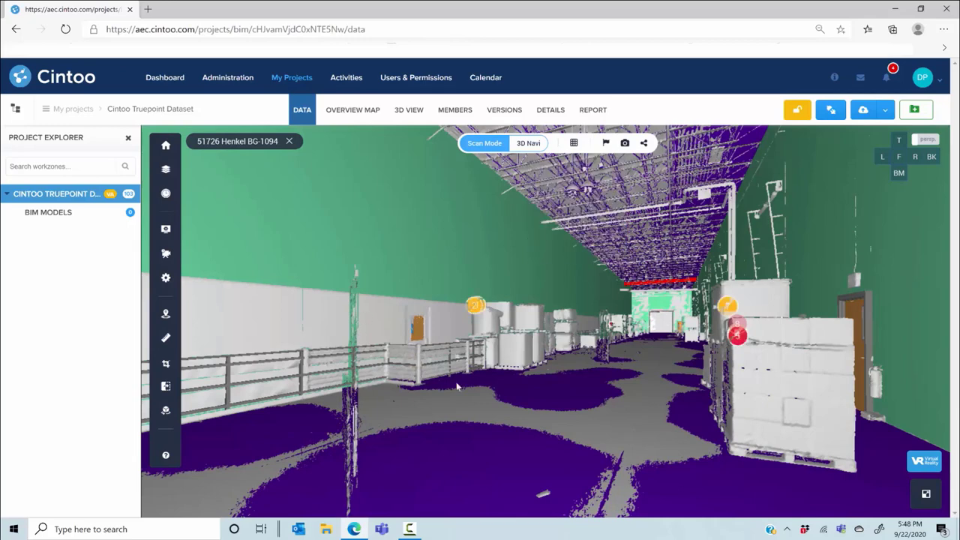
Step: Compare All scans against All models as reference, using the Visual Diff Tool with a distance adjustment of 0.08 m
{"action": "left_click", "coordinate": [165, 386]}
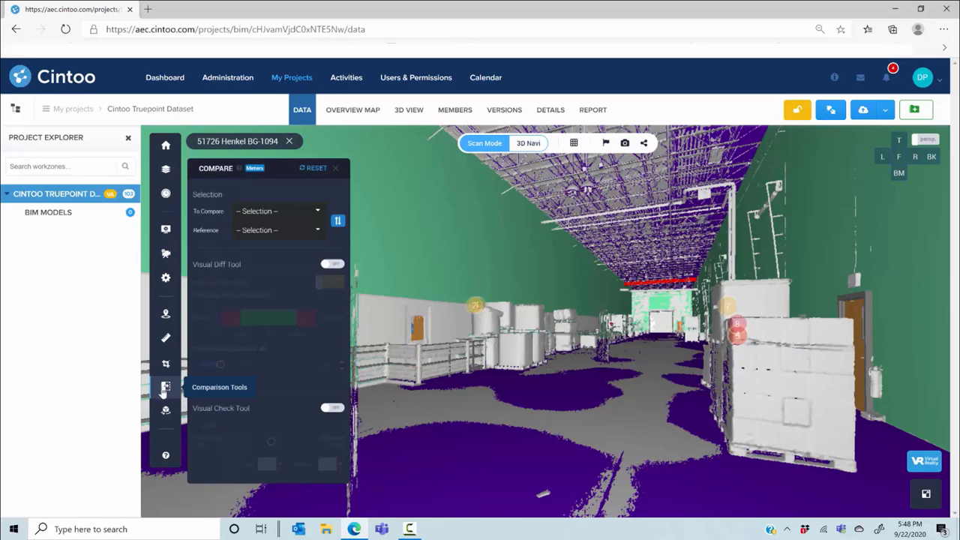
{"action": "left_click", "coordinate": [270, 213]}
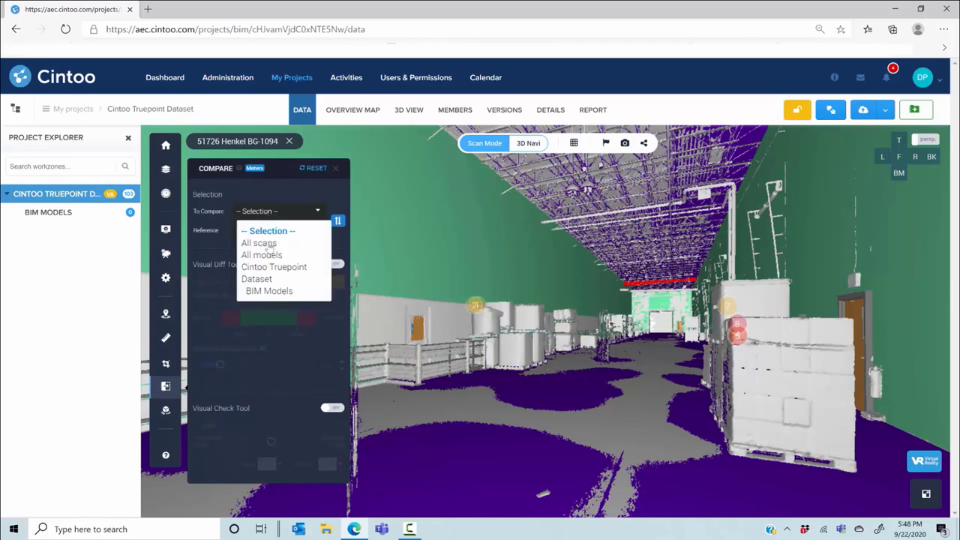
{"action": "left_click", "coordinate": [259, 243]}
{"action": "left_click", "coordinate": [268, 231]}
{"action": "left_click", "coordinate": [262, 274]}
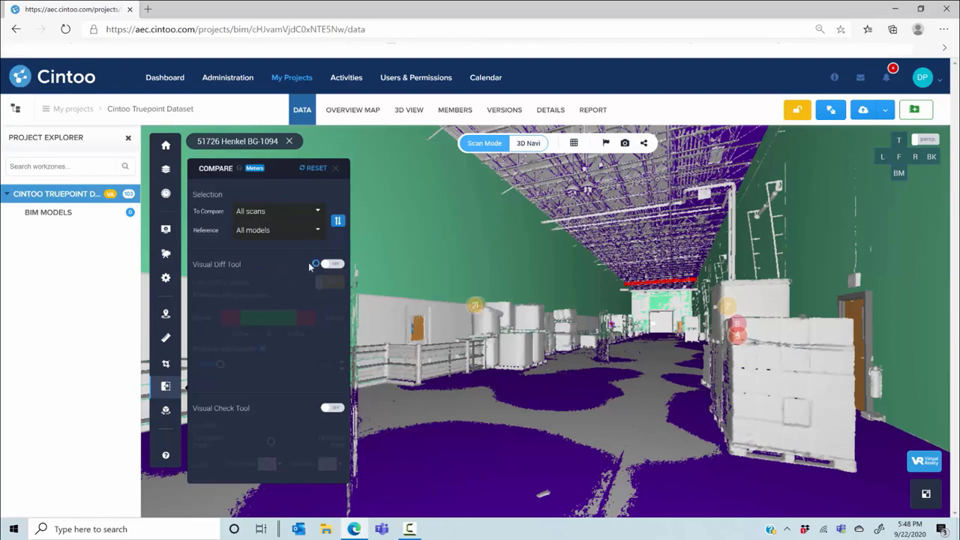
{"action": "left_click", "coordinate": [332, 264]}
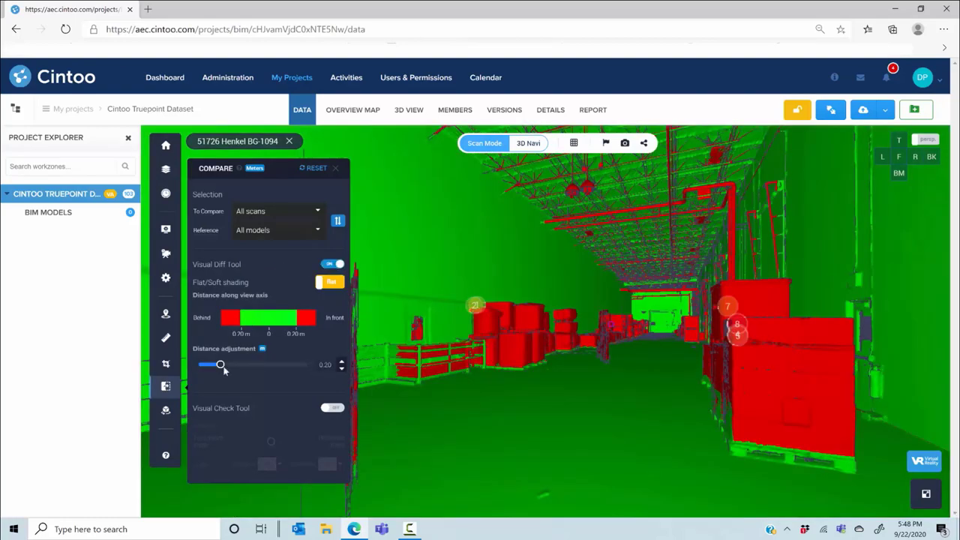
{"action": "left_click_drag", "start_coordinate": [220, 364], "coordinate": [209, 366]}
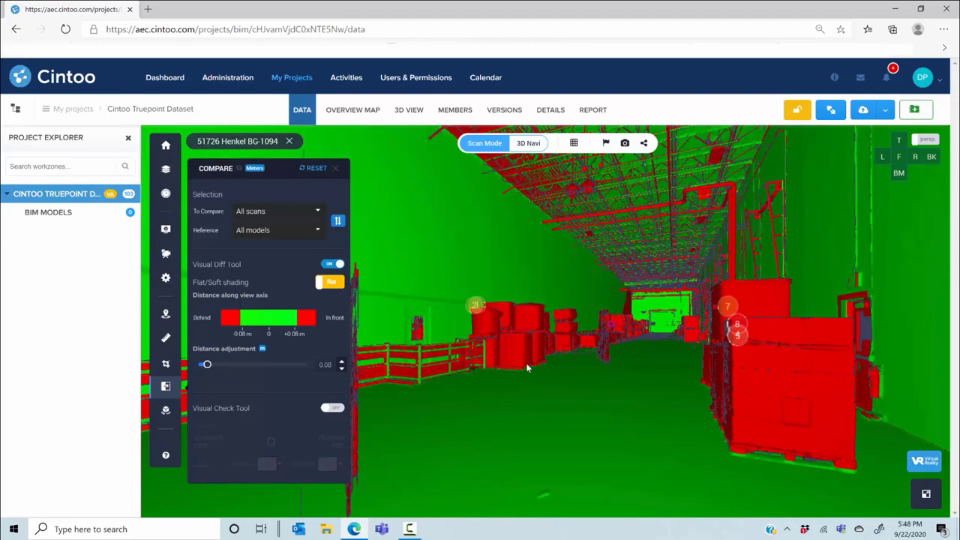
Step: Move through scans 51726 Henkel BG-1093 and BG-1092 to examine the differences along the hall and around the wall door
{"action": "left_click_drag", "start_coordinate": [424, 347], "coordinate": [452, 364]}
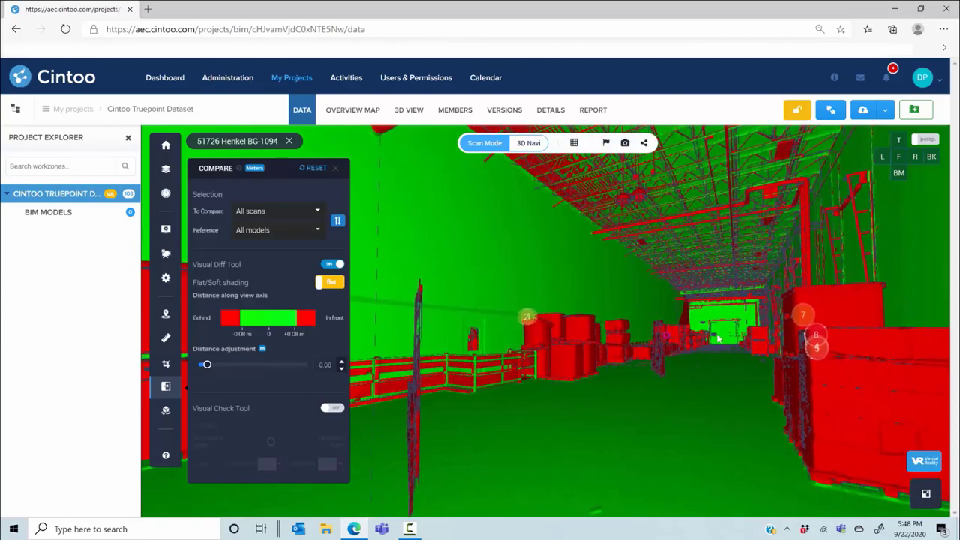
{"action": "left_click", "coordinate": [666, 341]}
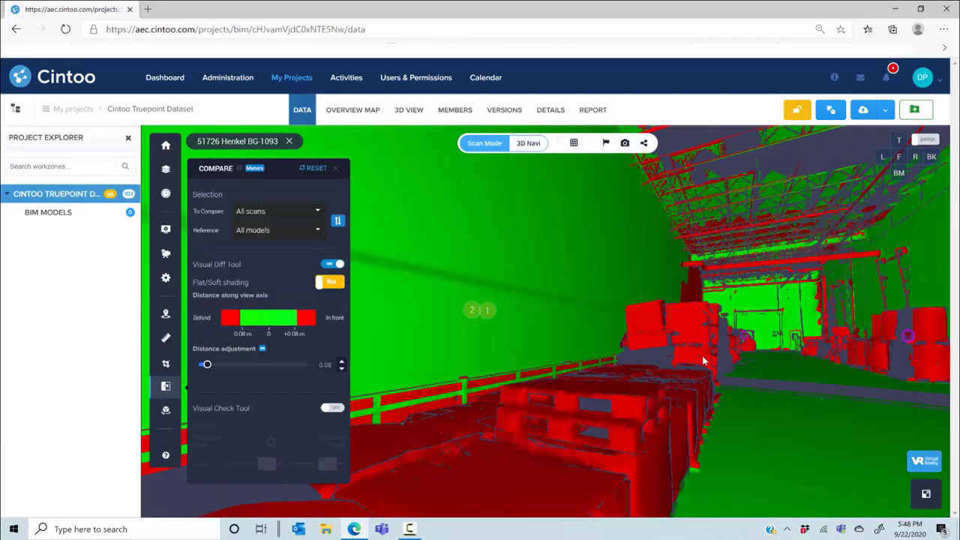
{"action": "left_click_drag", "start_coordinate": [737, 299], "coordinate": [559, 284]}
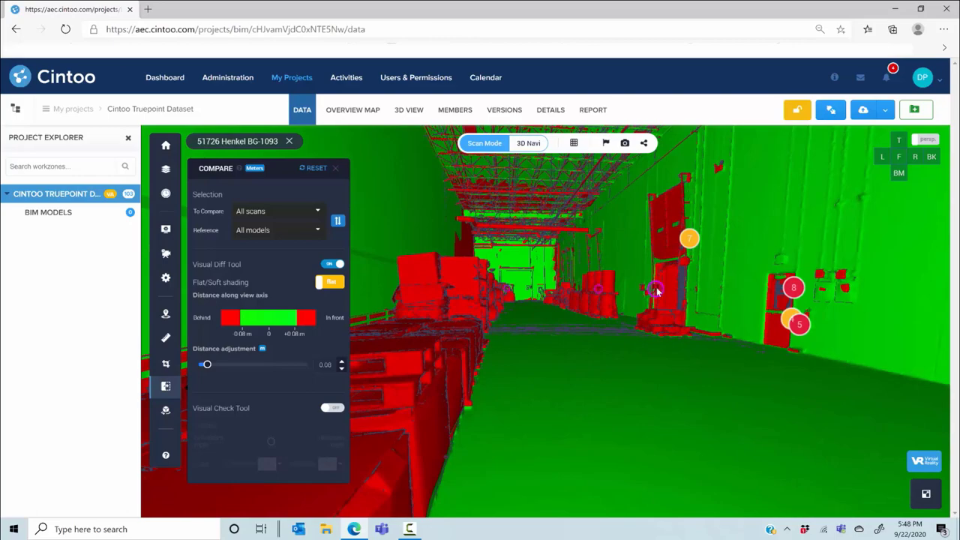
{"action": "scroll", "coordinate": [667, 300], "scroll_direction": "up", "scroll_amount": 1}
{"action": "left_click", "coordinate": [666, 295]}
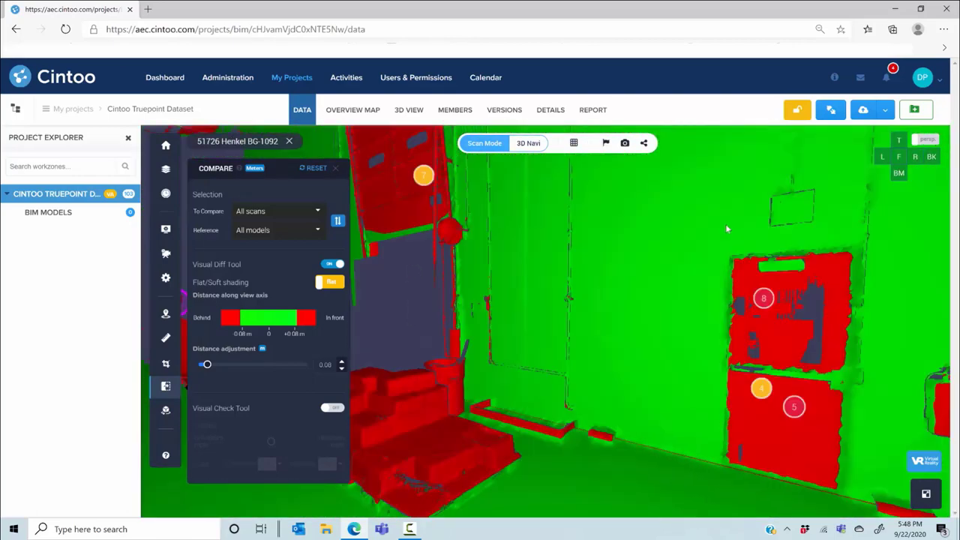
{"action": "left_click_drag", "start_coordinate": [726, 229], "coordinate": [554, 268]}
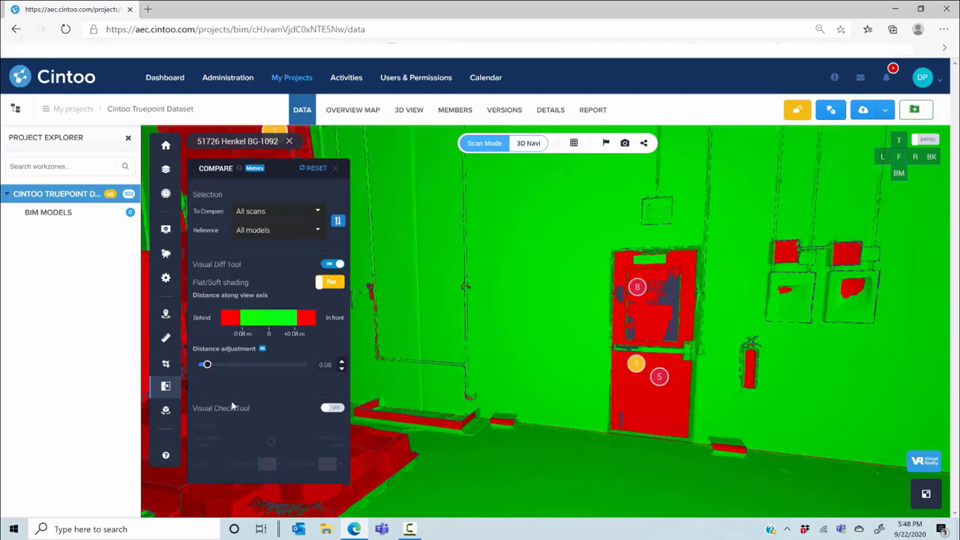
Step: Turn on the Visual Check Tool, reduce the reference visibility to 0%, and inspect the door wall in the scans alone
{"action": "left_click", "coordinate": [324, 407]}
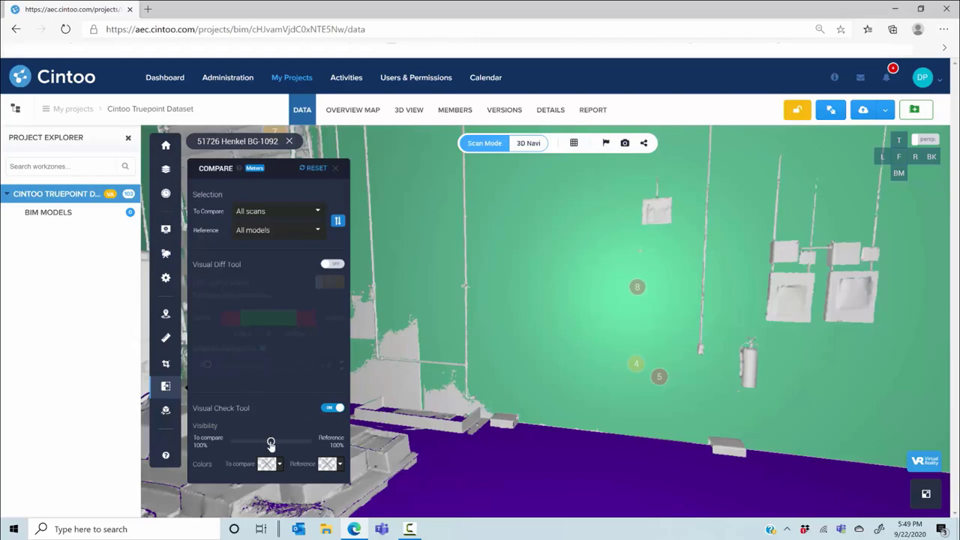
{"action": "left_click_drag", "start_coordinate": [271, 445], "coordinate": [228, 450]}
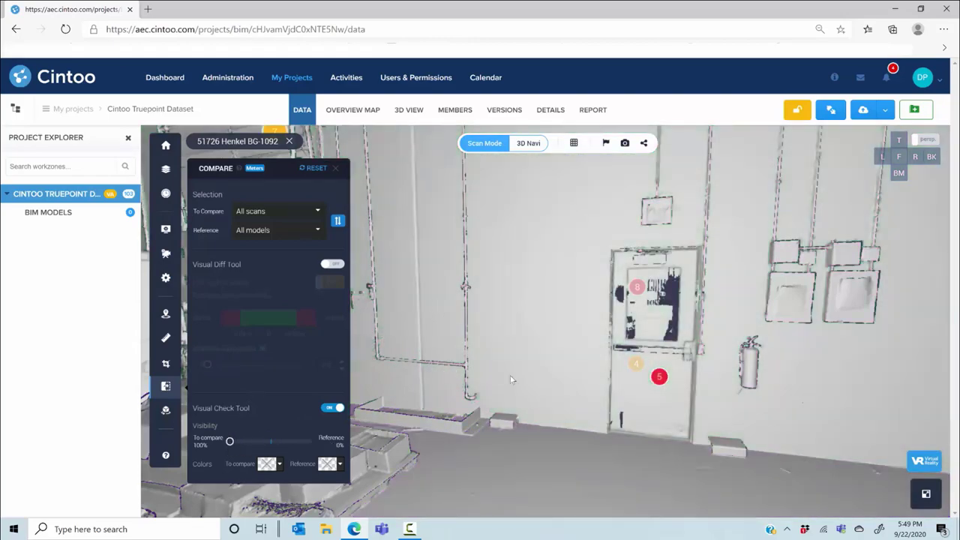
{"action": "left_click", "coordinate": [659, 376]}
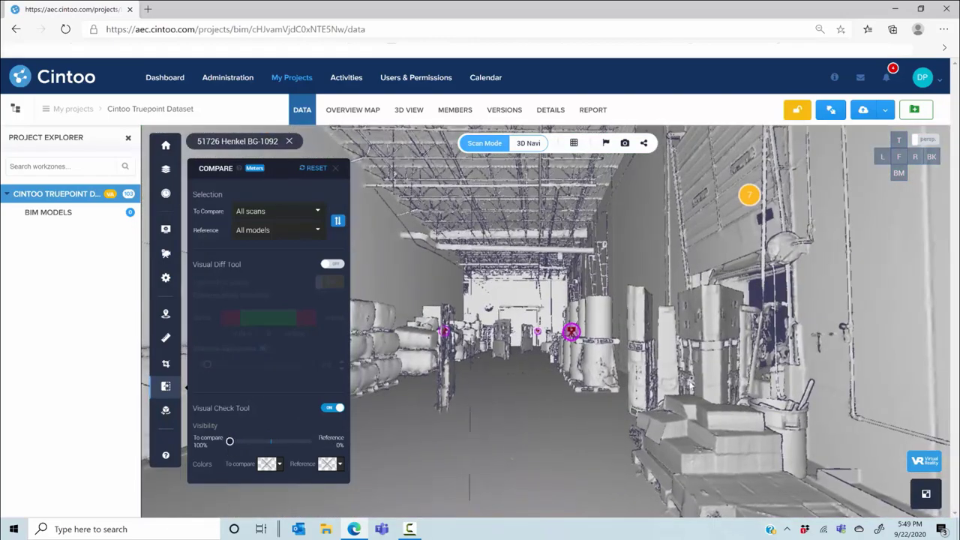
{"action": "left_click_drag", "start_coordinate": [820, 206], "coordinate": [518, 225]}
{"action": "left_click_drag", "start_coordinate": [716, 435], "coordinate": [471, 265]}
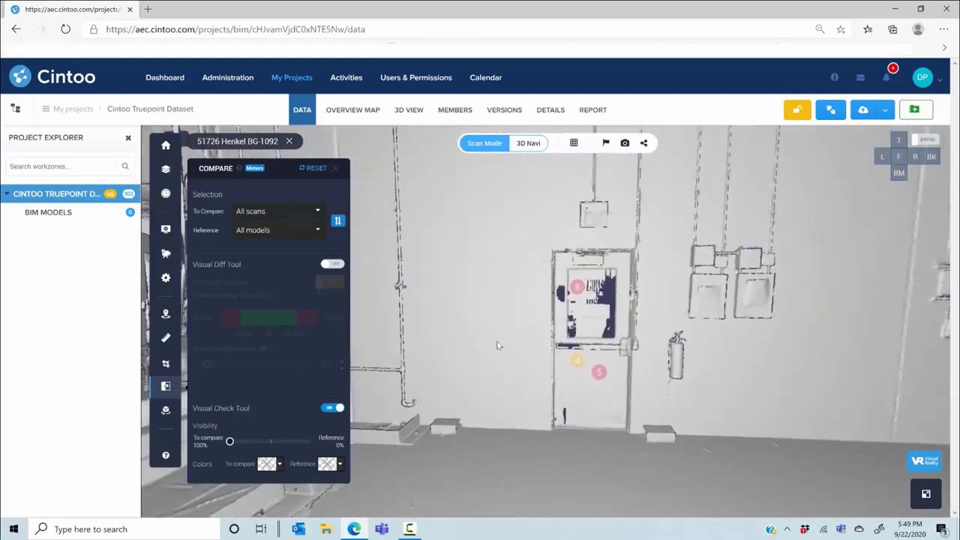
{"action": "left_click_drag", "start_coordinate": [474, 314], "coordinate": [521, 357]}
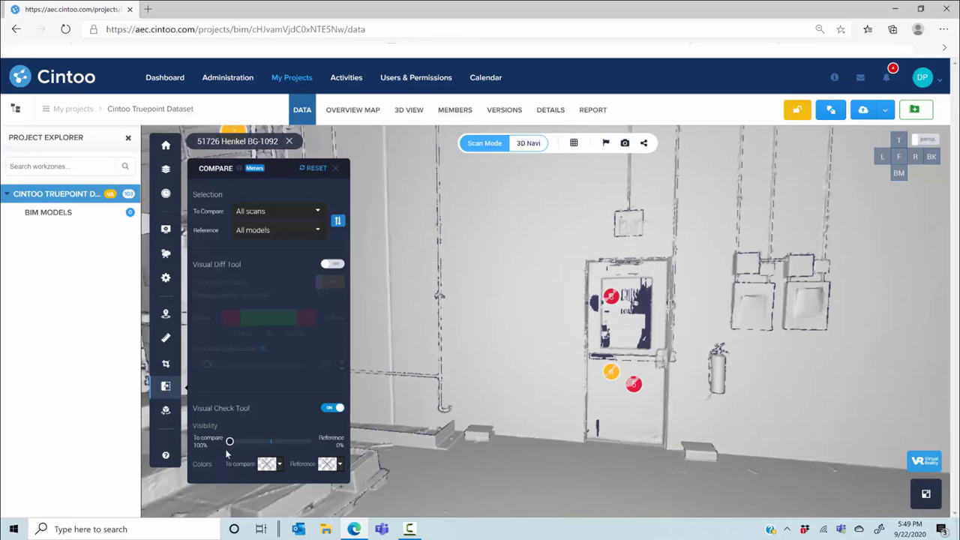
Step: Show only the reference models at 100% visibility, and blend the scans back in to nearly full visibility
{"action": "left_click_drag", "start_coordinate": [230, 443], "coordinate": [312, 441]}
{"action": "left_click_drag", "start_coordinate": [703, 387], "coordinate": [433, 375]}
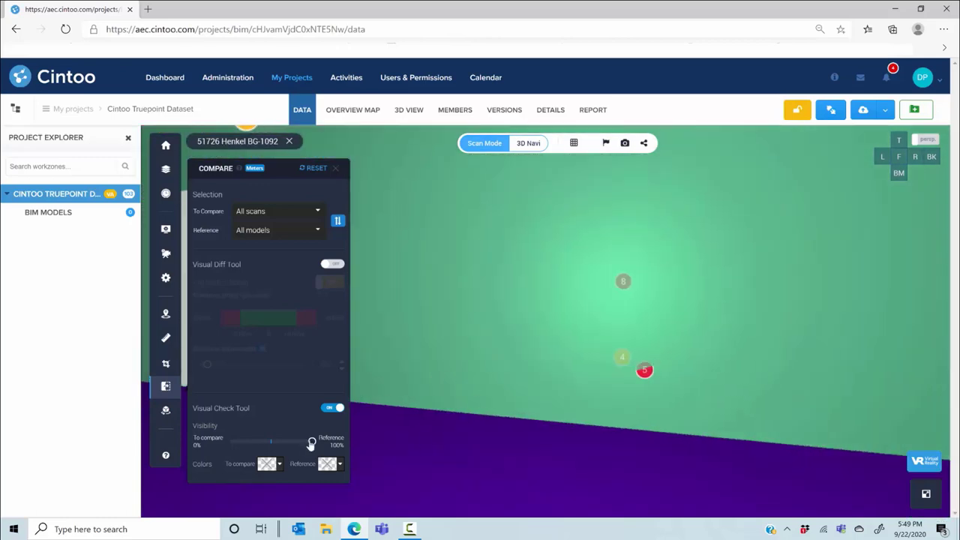
{"action": "left_click_drag", "start_coordinate": [312, 442], "coordinate": [273, 443]}
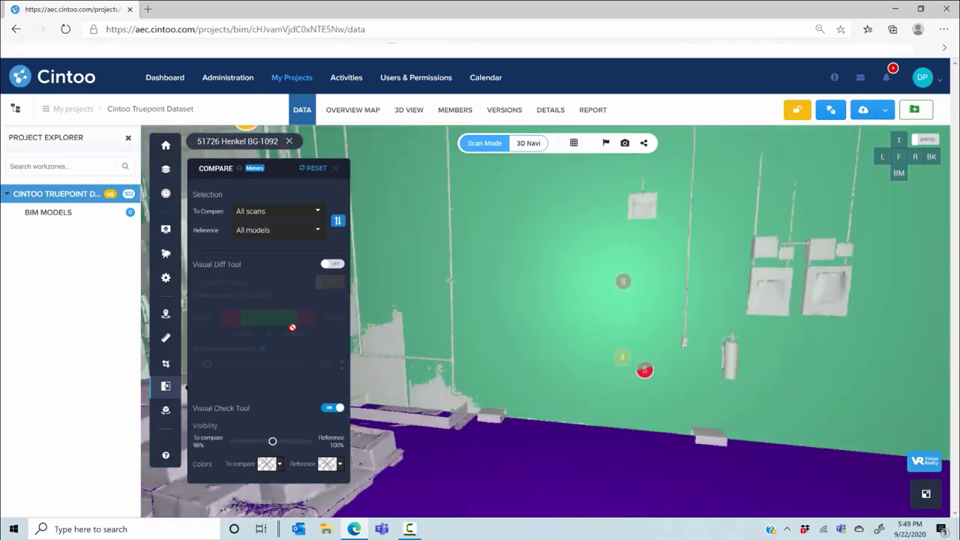
Step: Switch the comparison back to the Visual Diff Tool and close the comparison settings
{"action": "left_click", "coordinate": [337, 264]}
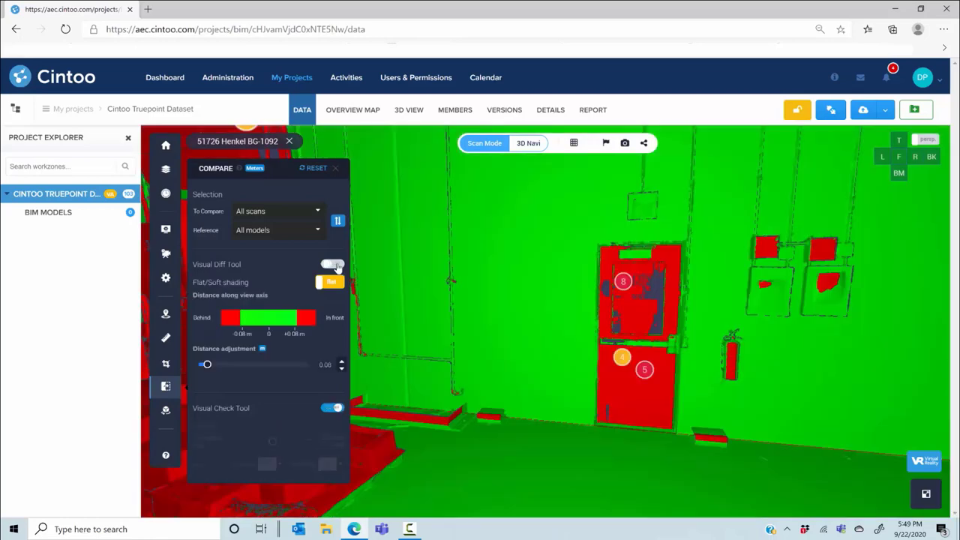
{"action": "left_click", "coordinate": [335, 168]}
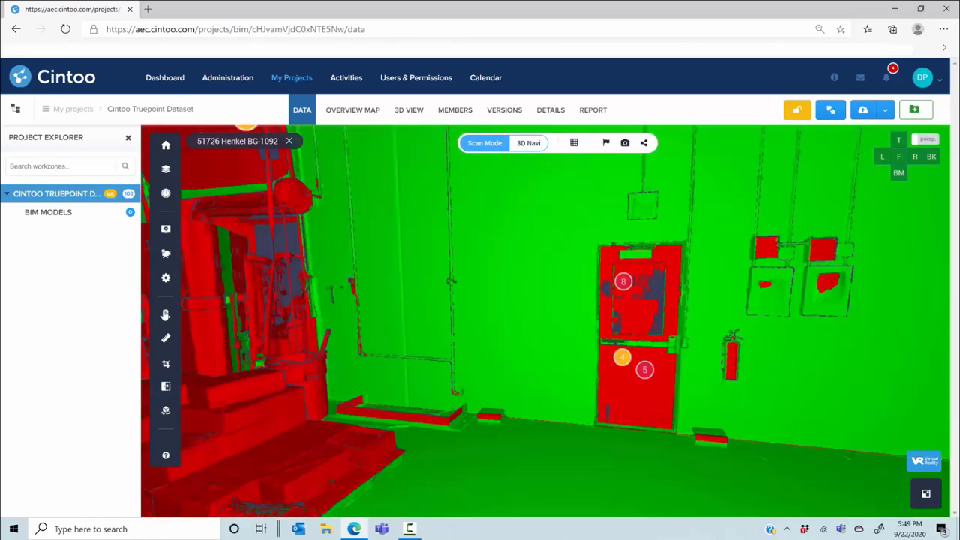
Step: Start an Issue annotation on the door in the scan wall, and look through its severity, date and assignee fields
{"action": "left_click", "coordinate": [166, 314]}
{"action": "left_click", "coordinate": [334, 404]}
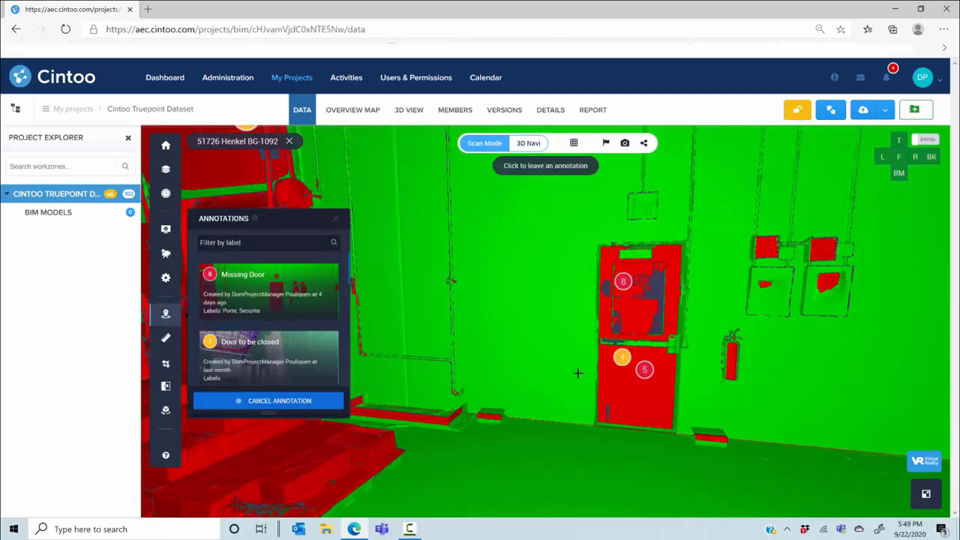
{"action": "left_click", "coordinate": [615, 368]}
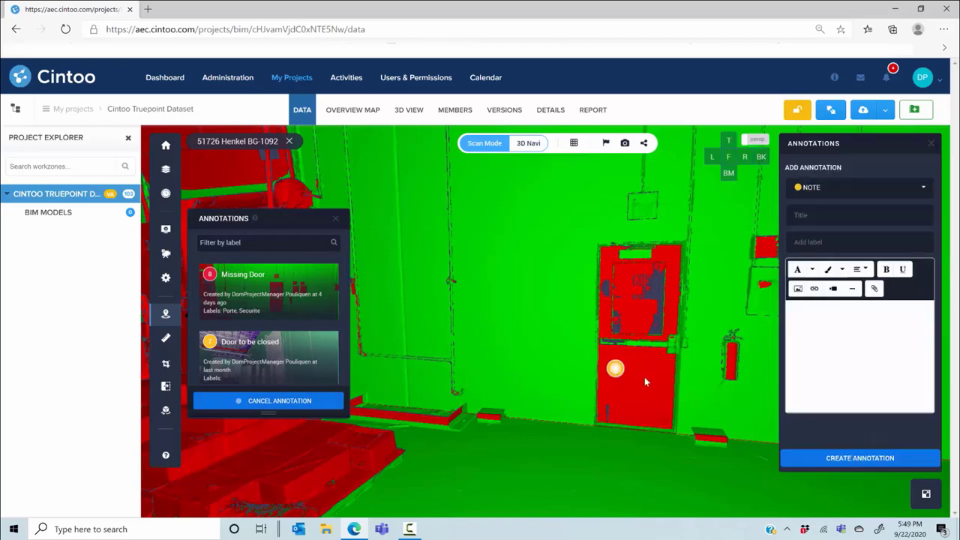
{"action": "left_click", "coordinate": [818, 189]}
{"action": "left_click", "coordinate": [814, 248]}
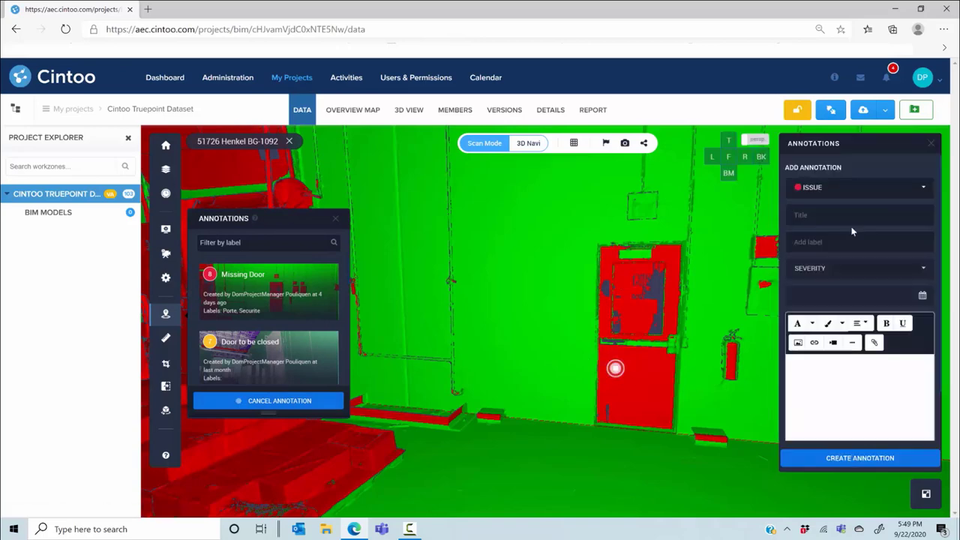
{"action": "left_click", "coordinate": [833, 267]}
{"action": "left_click", "coordinate": [855, 270]}
{"action": "scroll", "coordinate": [833, 408], "scroll_direction": "down", "scroll_amount": 1}
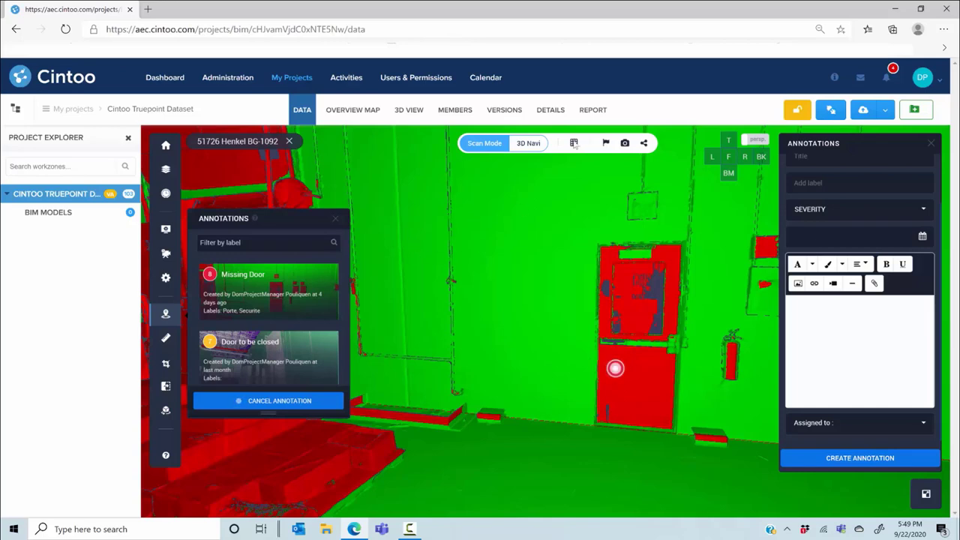
Step: Open the project's annotation report and examine its BCF and PDF export options and its label, user and activity filters
{"action": "left_click", "coordinate": [583, 114]}
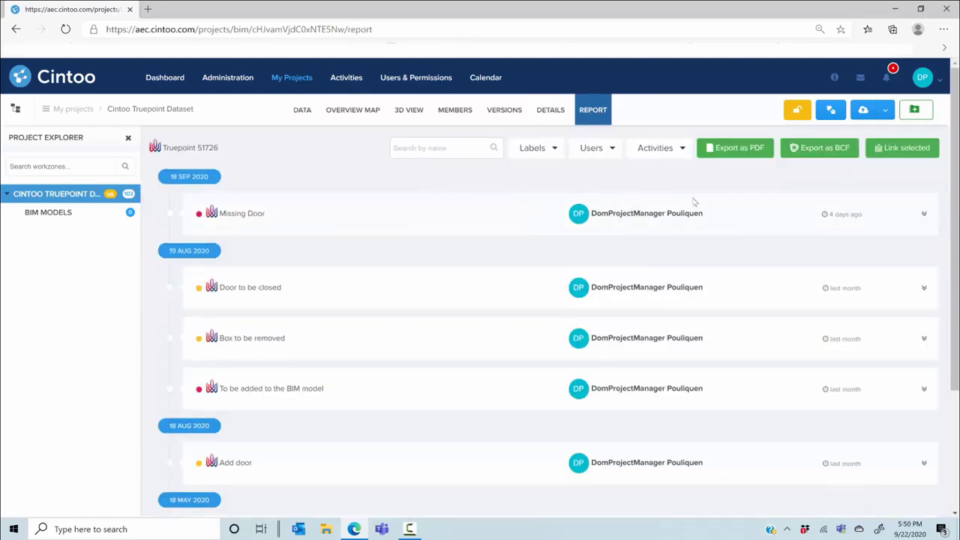
{"action": "left_click", "coordinate": [825, 149]}
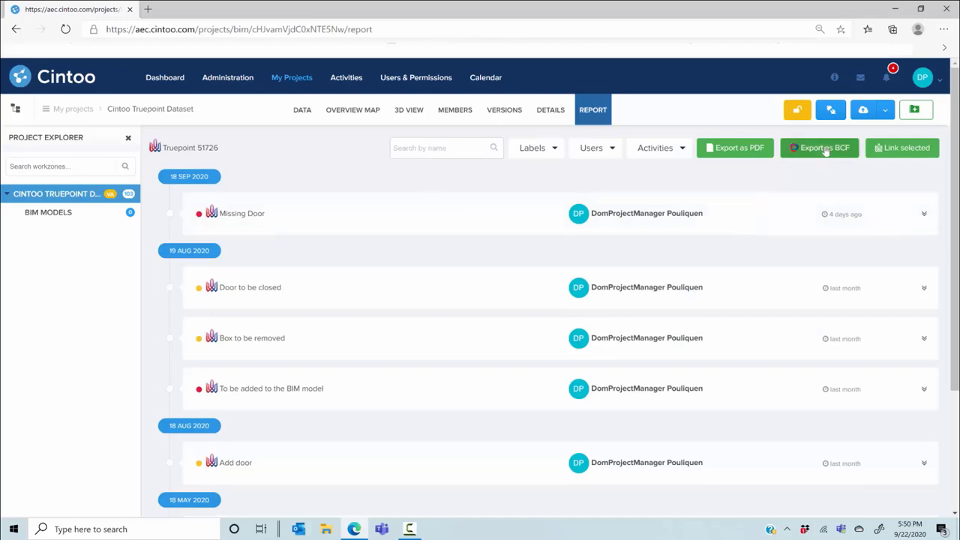
{"action": "left_click", "coordinate": [756, 149]}
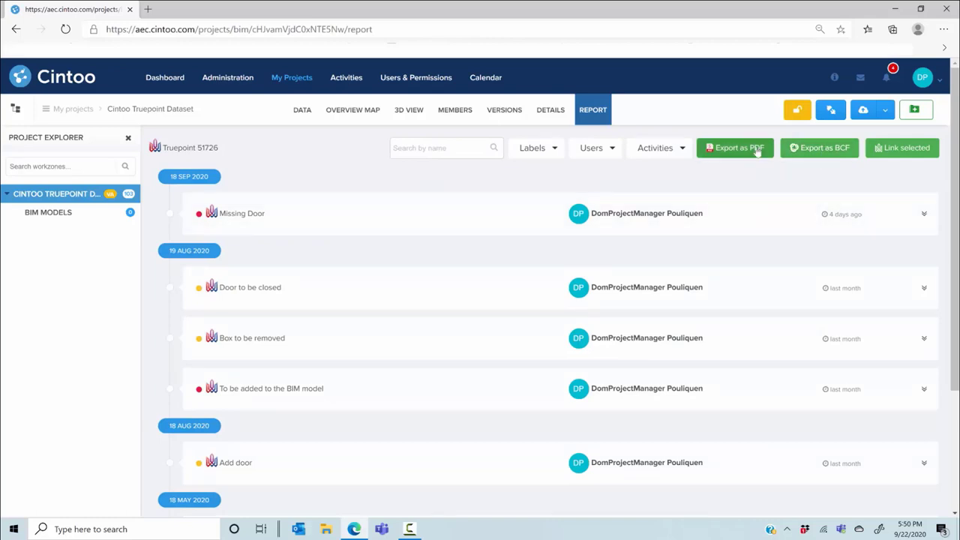
{"action": "left_click", "coordinate": [555, 150]}
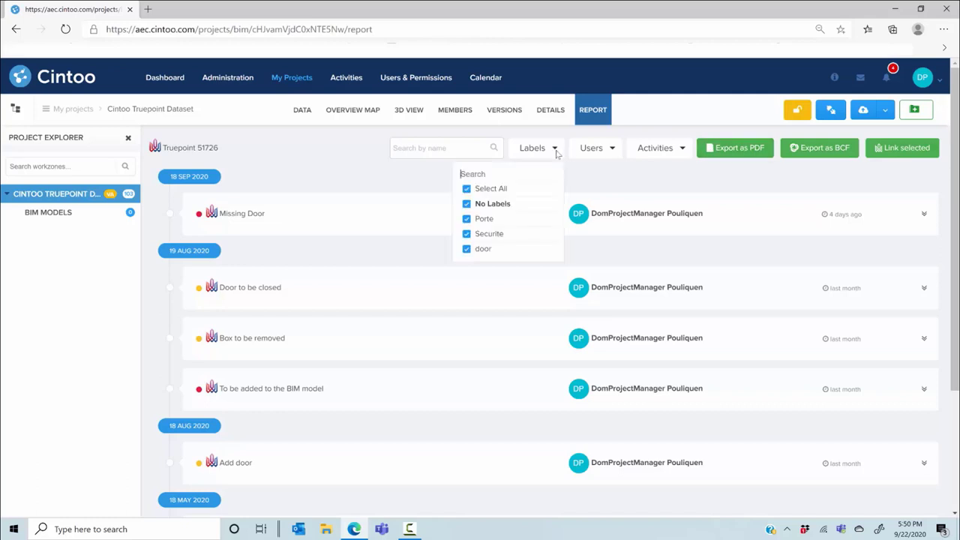
{"action": "left_click", "coordinate": [612, 149]}
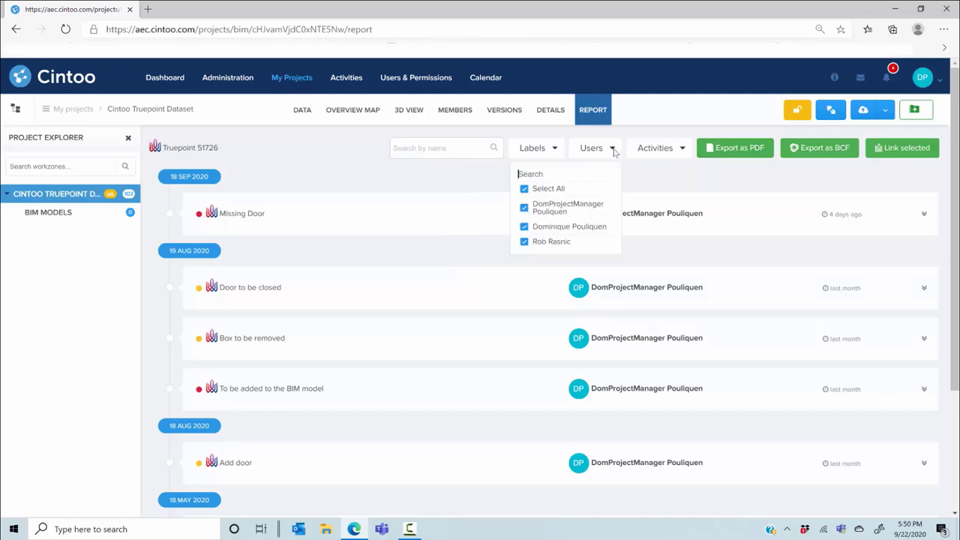
{"action": "left_click", "coordinate": [683, 149]}
{"action": "left_click", "coordinate": [739, 149]}
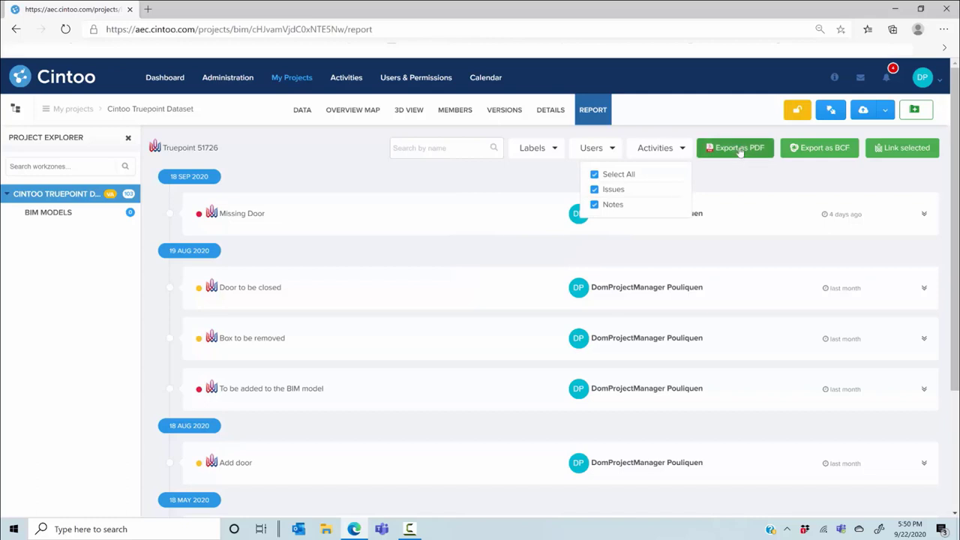